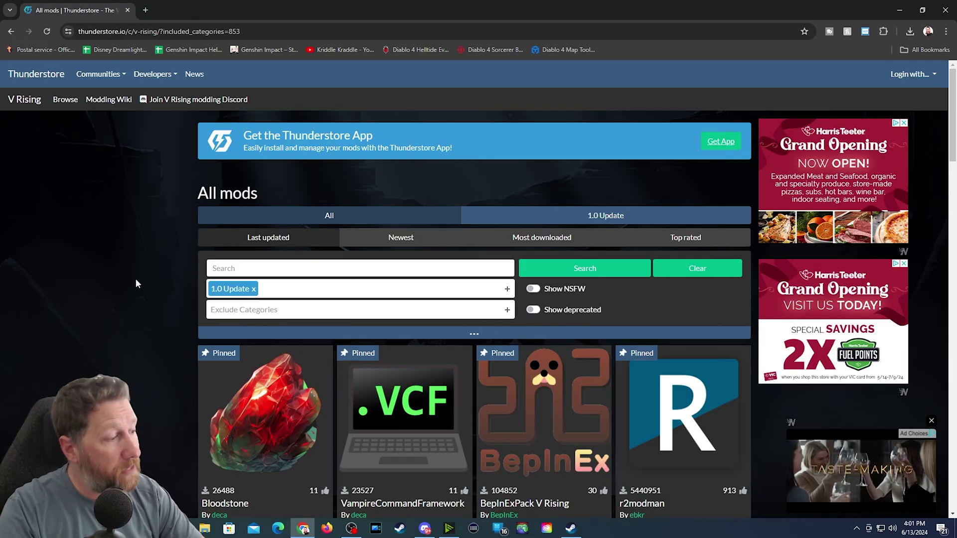
- Open the pinned BepInExPack V Rising mod page on Thunderstore and download the package manually
{"action": "scroll", "coordinate": [110, 282], "scroll_direction": "down", "scroll_amount": 3}
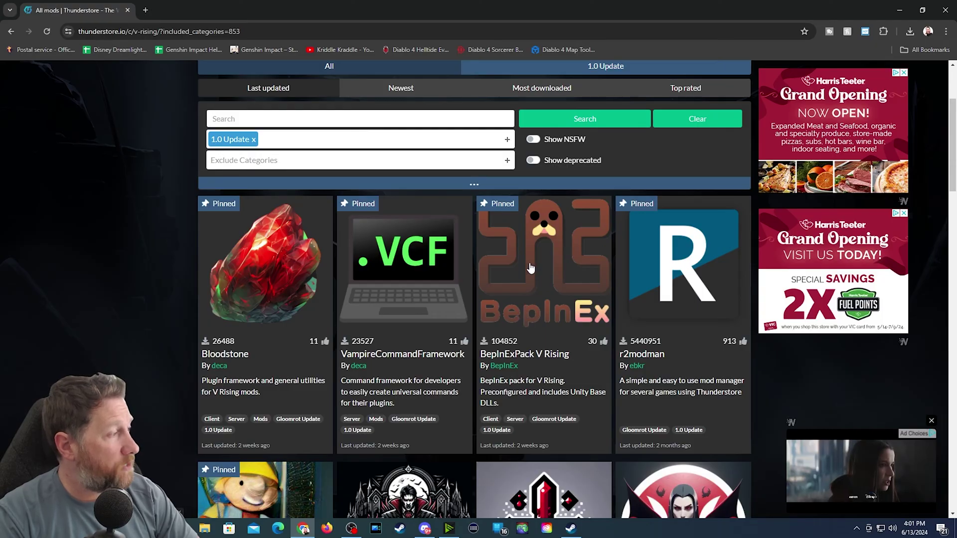
{"action": "scroll", "coordinate": [317, 308], "scroll_direction": "down", "scroll_amount": 10}
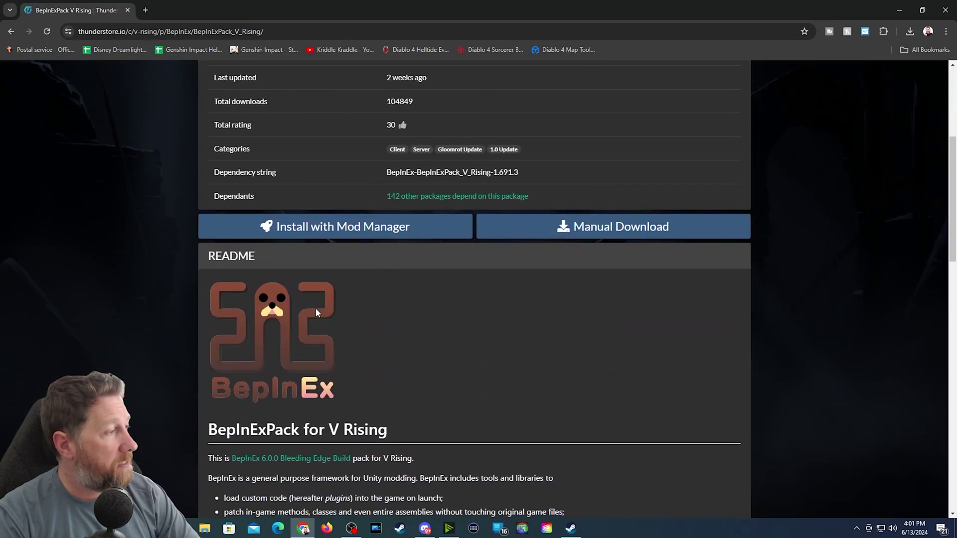
{"action": "scroll", "coordinate": [257, 192], "scroll_direction": "down", "scroll_amount": 3}
{"action": "scroll", "coordinate": [507, 374], "scroll_direction": "up", "scroll_amount": 7}
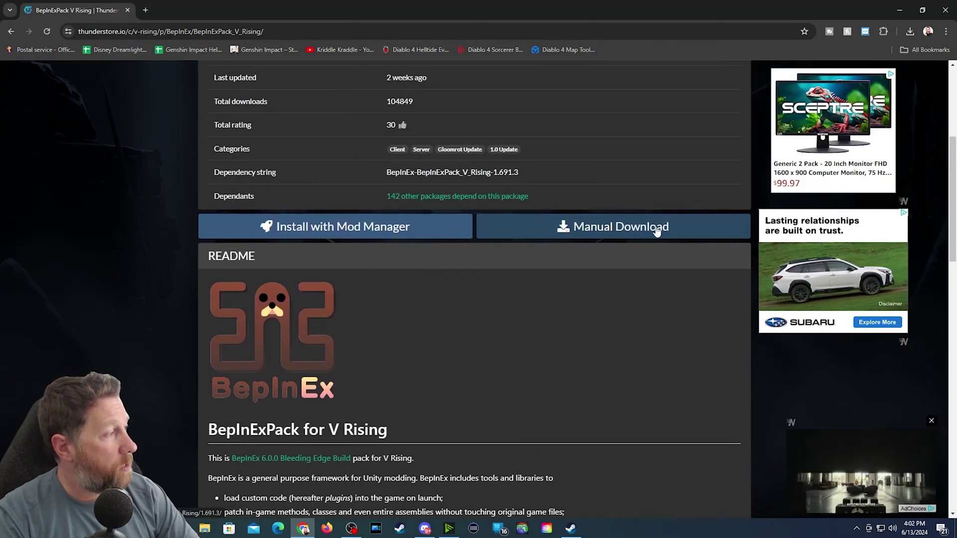
{"action": "left_click", "coordinate": [590, 227]}
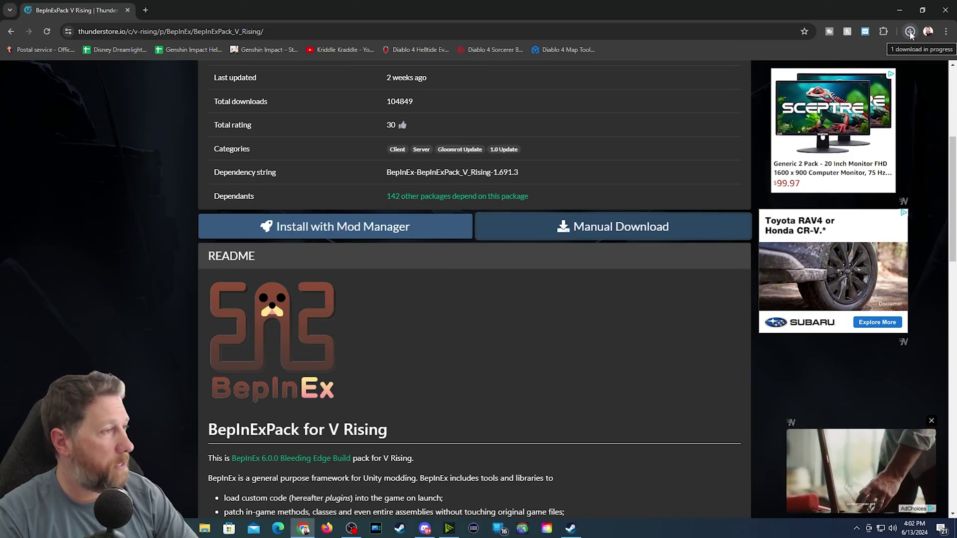
- Show the downloaded BepInExPack zip in its folder and delete the four older mod zip files beneath it
{"action": "left_click", "coordinate": [911, 33]}
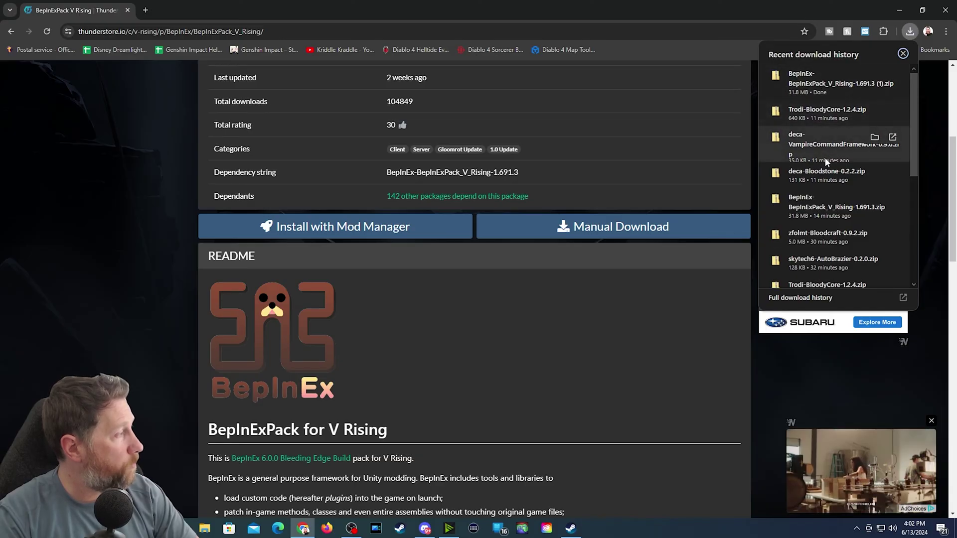
{"action": "left_click", "coordinate": [875, 76]}
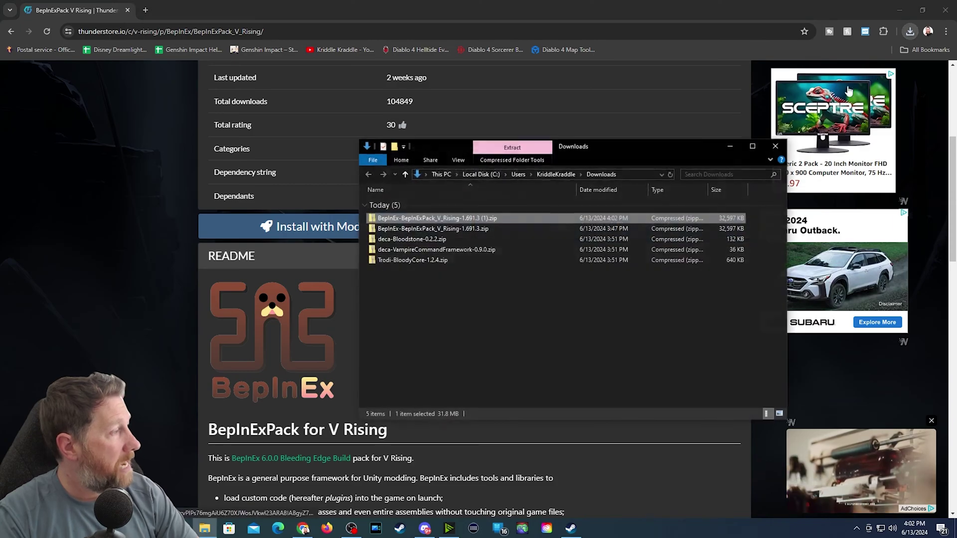
{"action": "left_click", "coordinate": [425, 228]}
{"action": "left_click", "coordinate": [415, 263], "text": "shift"}
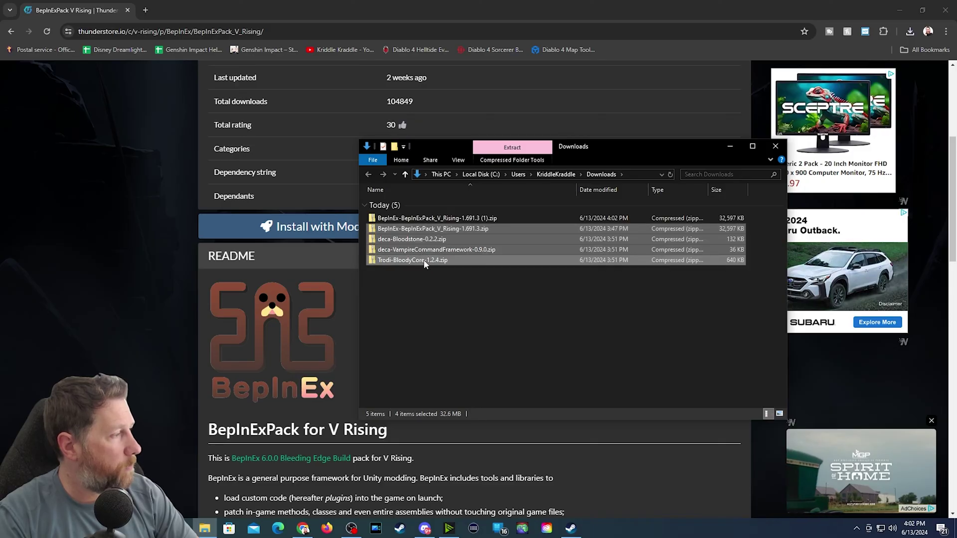
{"action": "key", "text": "Delete"}
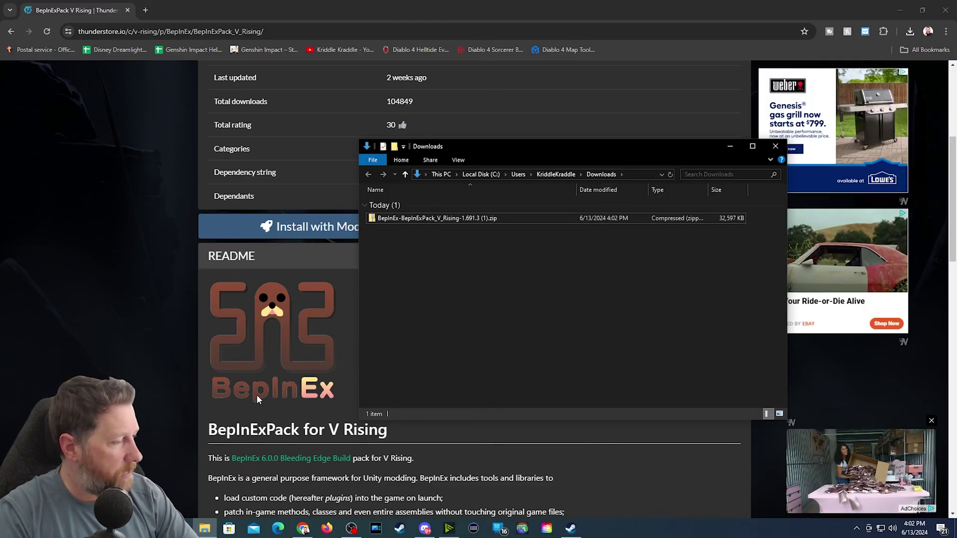
- Switch to Steam, open the local files of V Rising Dedicated Server, and arrange that folder beside the Downloads folder
{"action": "left_click", "coordinate": [571, 529]}
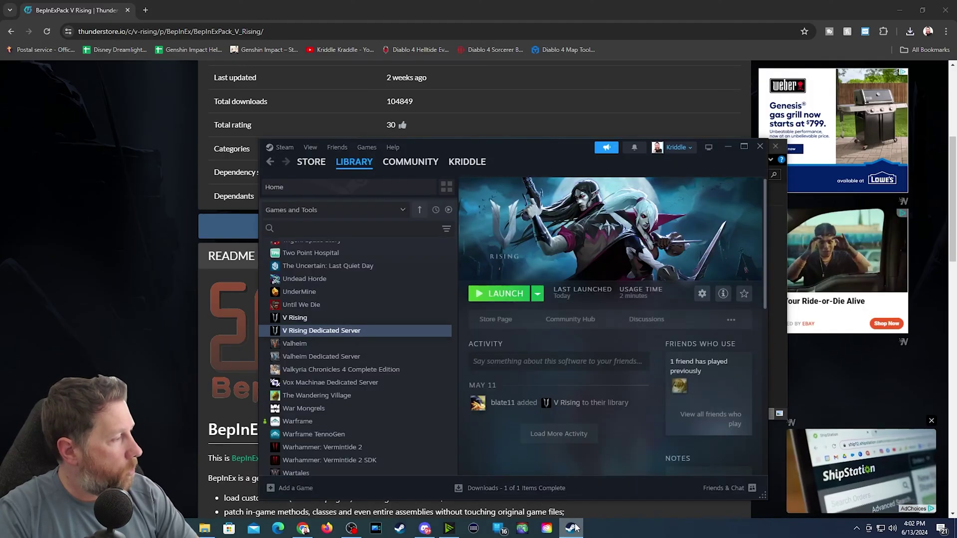
{"action": "right_click", "coordinate": [317, 338]}
{"action": "mouse_move", "coordinate": [344, 394]}
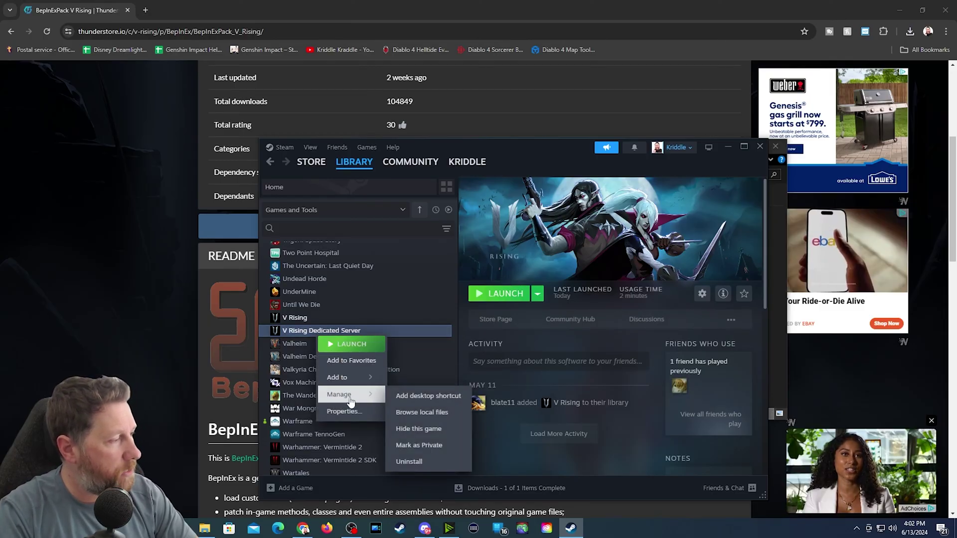
{"action": "left_click", "coordinate": [420, 414]}
{"action": "left_click_drag", "start_coordinate": [582, 163], "coordinate": [218, 141]}
{"action": "left_click", "coordinate": [760, 146]}
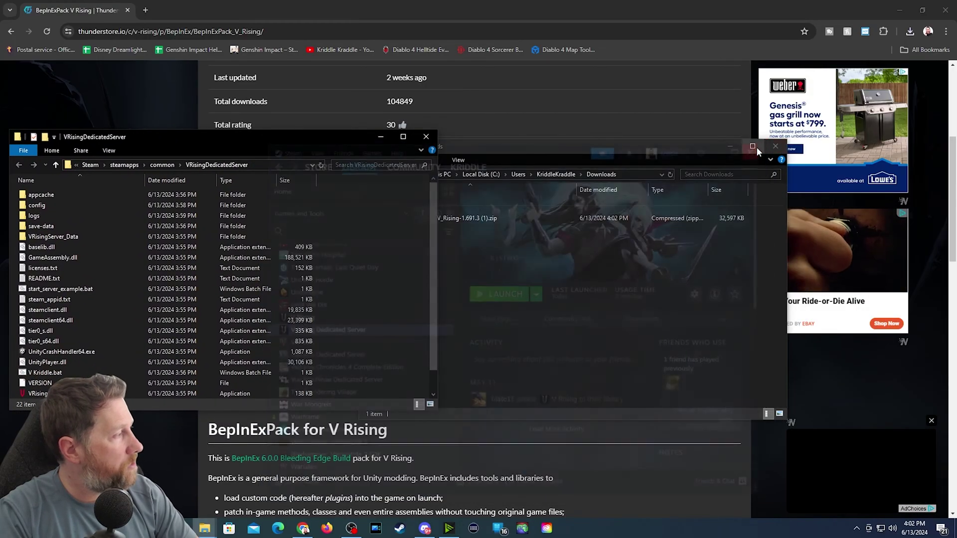
{"action": "left_click_drag", "start_coordinate": [522, 151], "coordinate": [609, 143]}
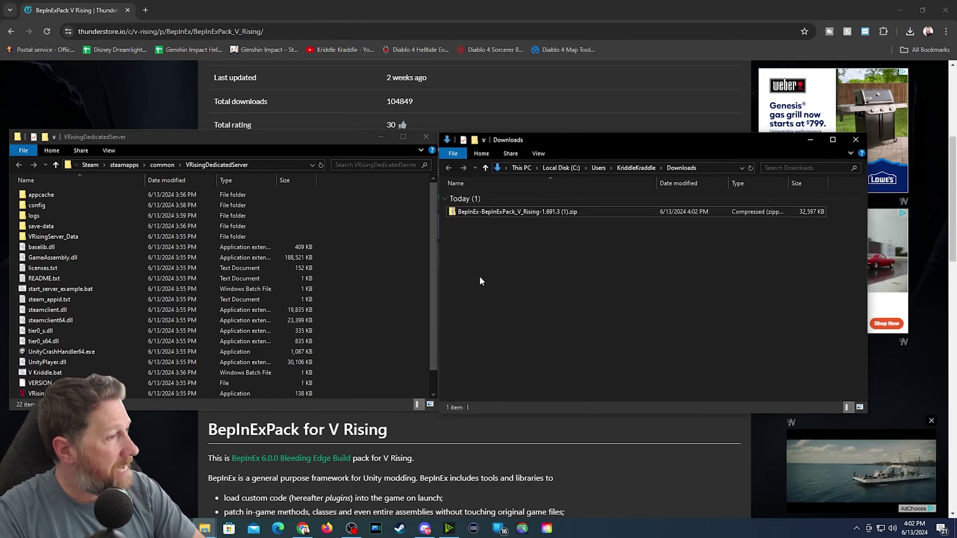
- Copy everything inside the zip's BepInExPack_V_Rising folder into the VRisingDedicatedServer folder, then close the zip window
{"action": "double_click", "coordinate": [518, 213]}
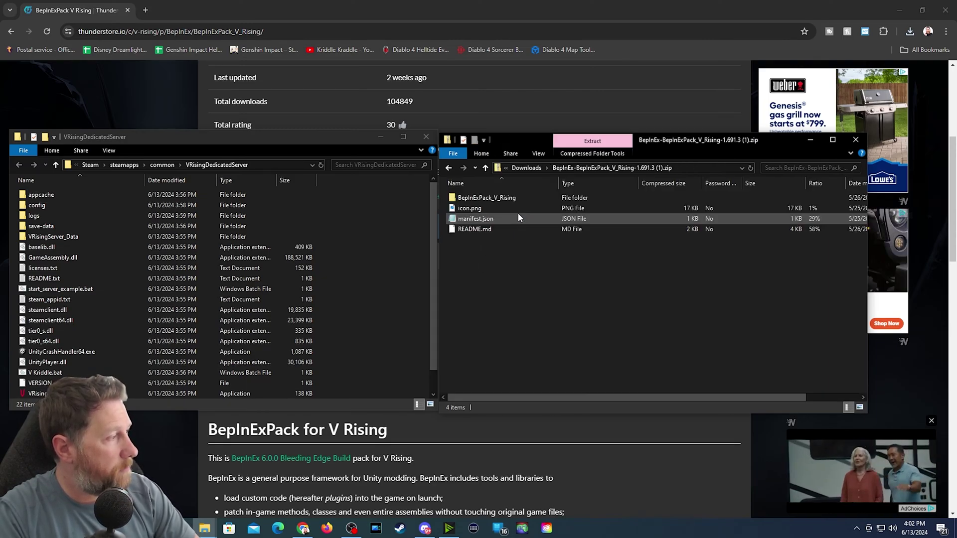
{"action": "left_click", "coordinate": [470, 199]}
{"action": "double_click", "coordinate": [469, 199]}
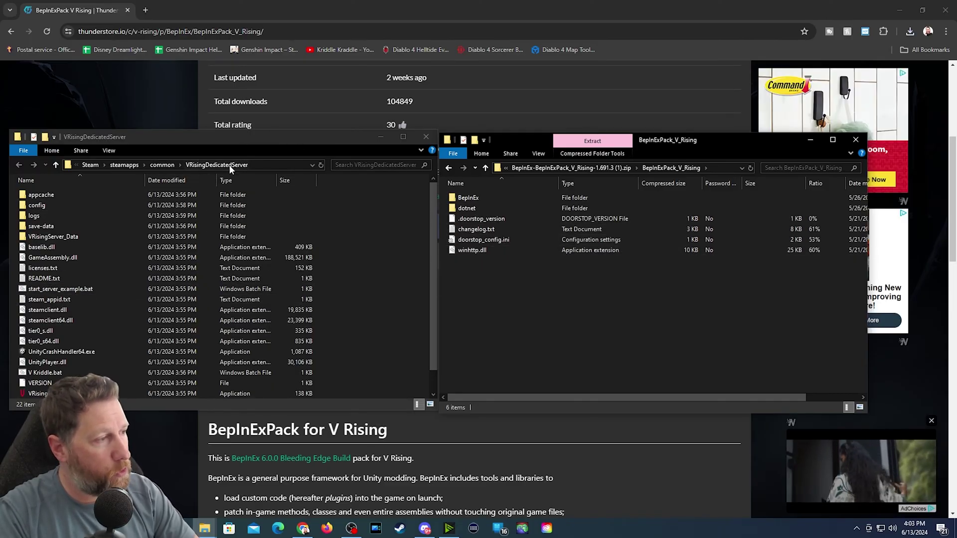
{"action": "scroll", "coordinate": [94, 325], "scroll_direction": "down", "scroll_amount": 1}
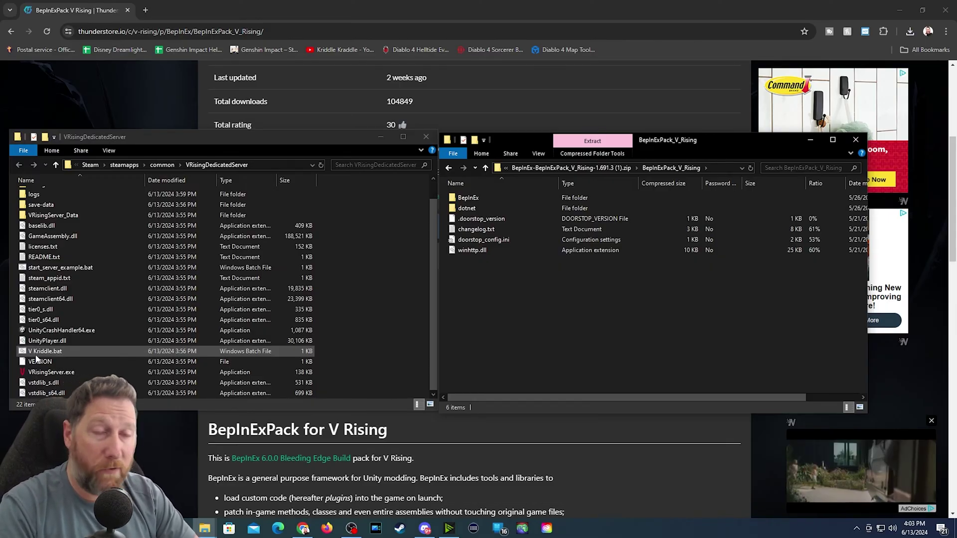
{"action": "left_click", "coordinate": [461, 199]}
{"action": "left_click", "coordinate": [476, 251], "text": "shift"}
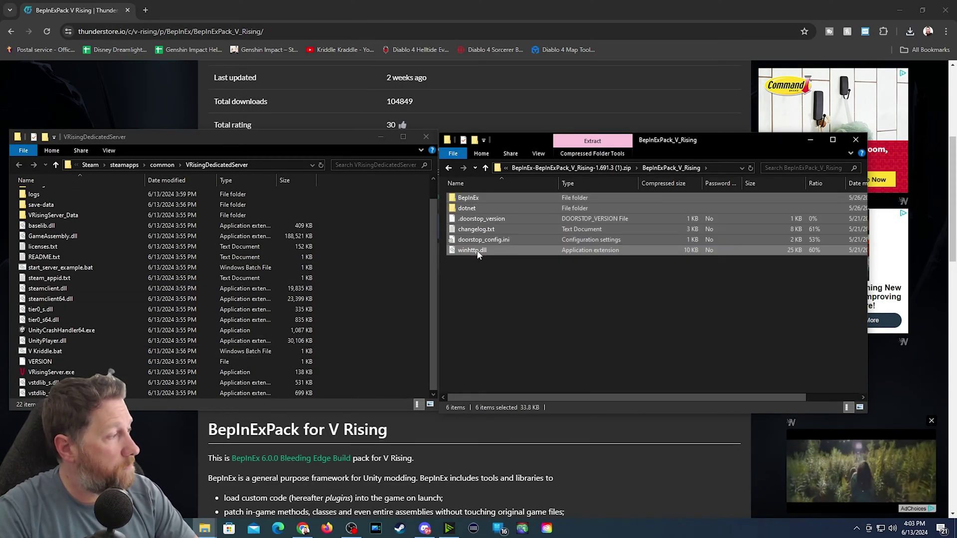
{"action": "left_click_drag", "start_coordinate": [486, 198], "coordinate": [212, 370]}
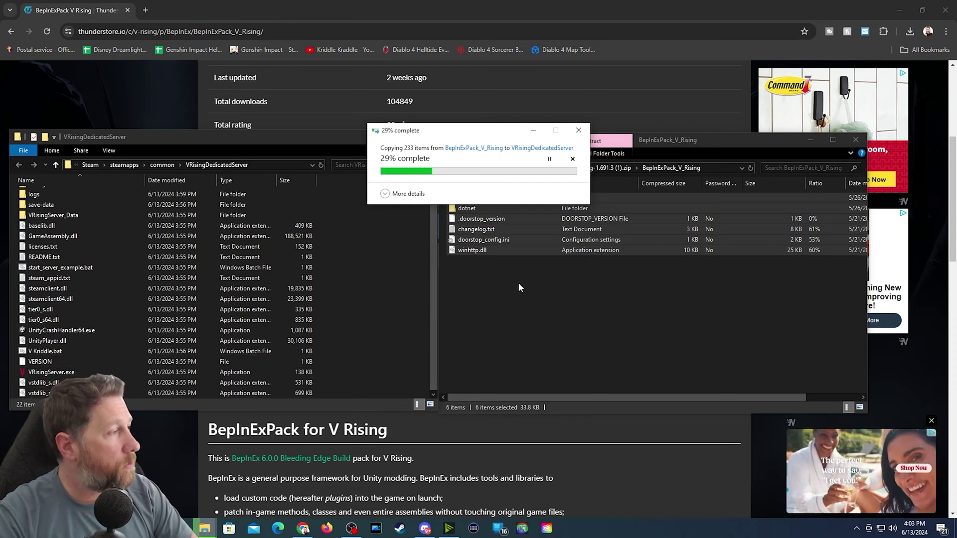
{"action": "left_click", "coordinate": [765, 139]}
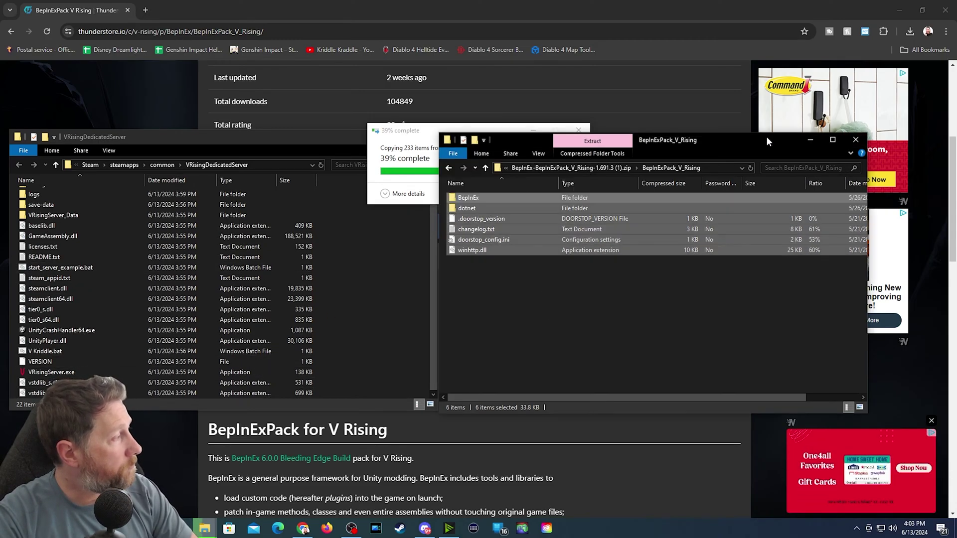
{"action": "left_click", "coordinate": [855, 144]}
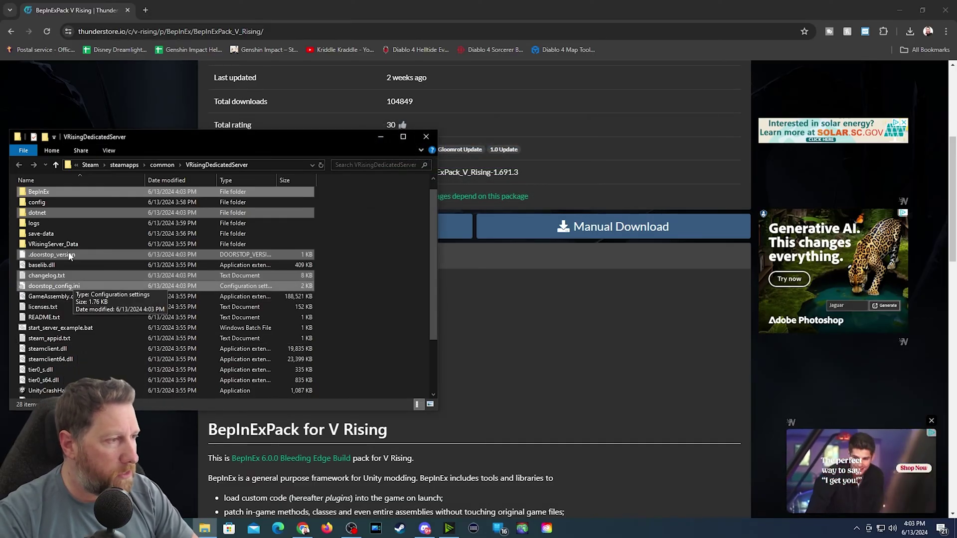
- Check the copied files in the VRisingDedicatedServer folder and examine the subfolders of BepInEx
{"action": "left_click", "coordinate": [44, 215]}
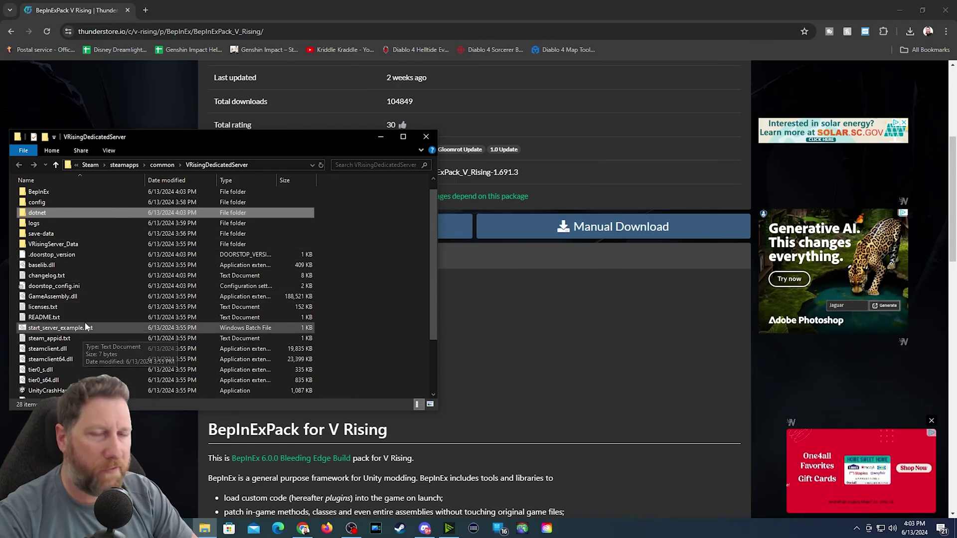
{"action": "left_click", "coordinate": [65, 327]}
{"action": "double_click", "coordinate": [39, 191]}
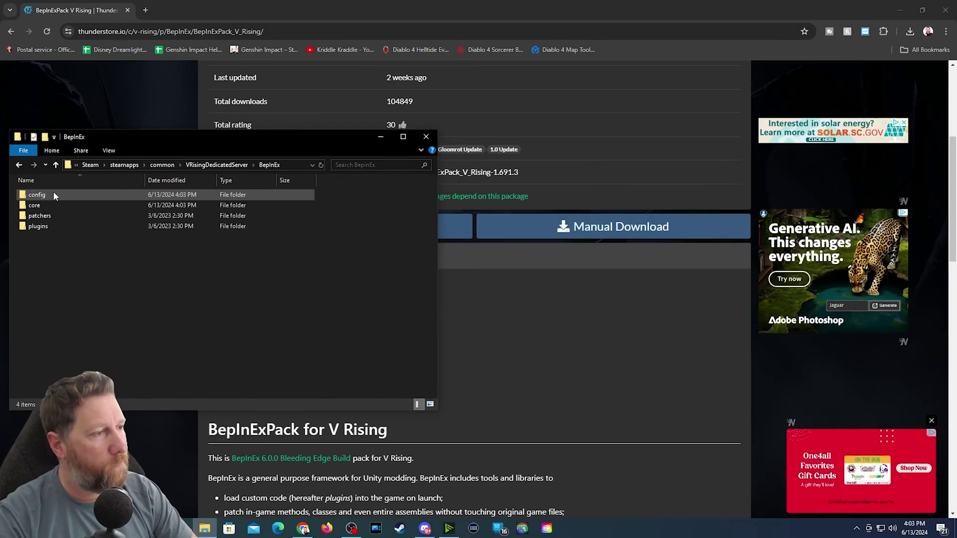
{"action": "left_click_drag", "start_coordinate": [155, 139], "coordinate": [264, 150]}
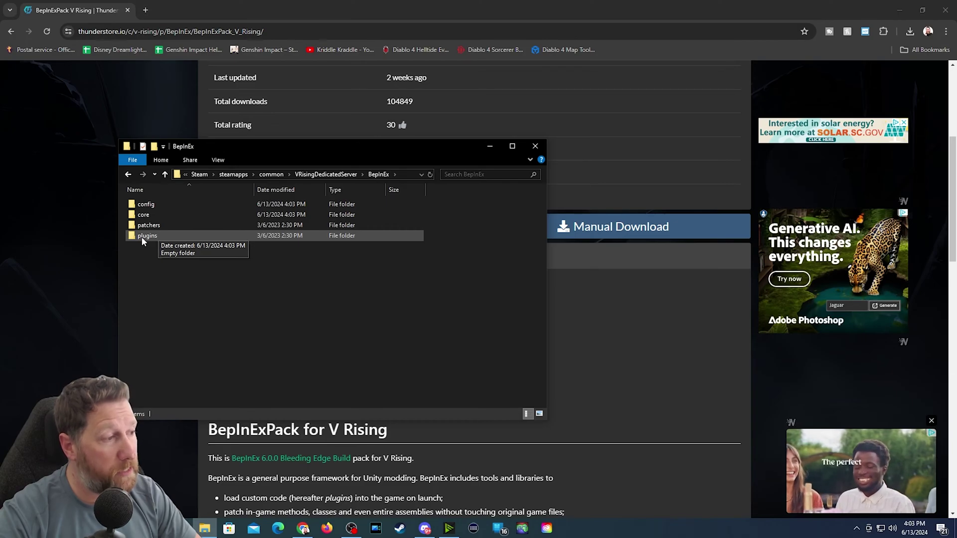
{"action": "left_click", "coordinate": [128, 175]}
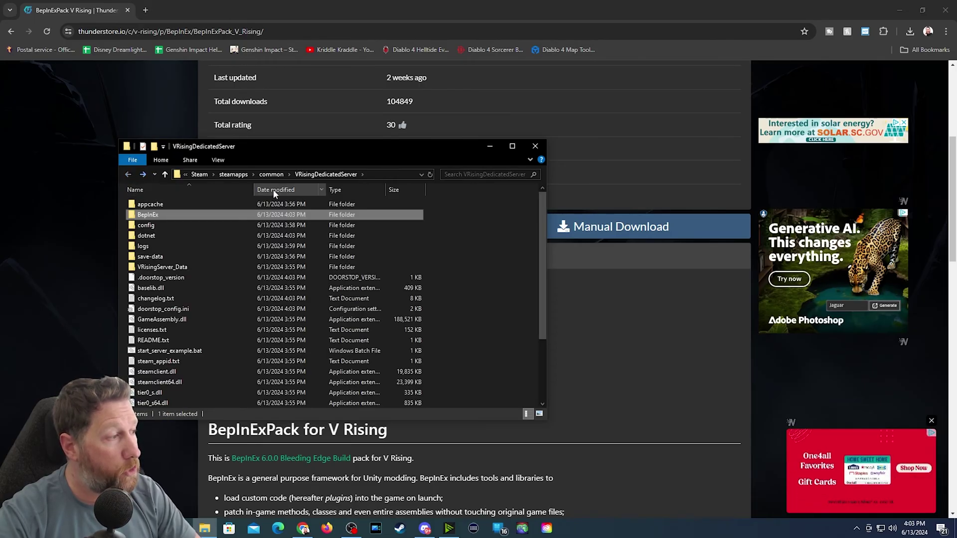
- Start the dedicated server with V Kriddle.bat and review its BepInEx console output beside the server folder
{"action": "scroll", "coordinate": [176, 324], "scroll_direction": "down", "scroll_amount": 3}
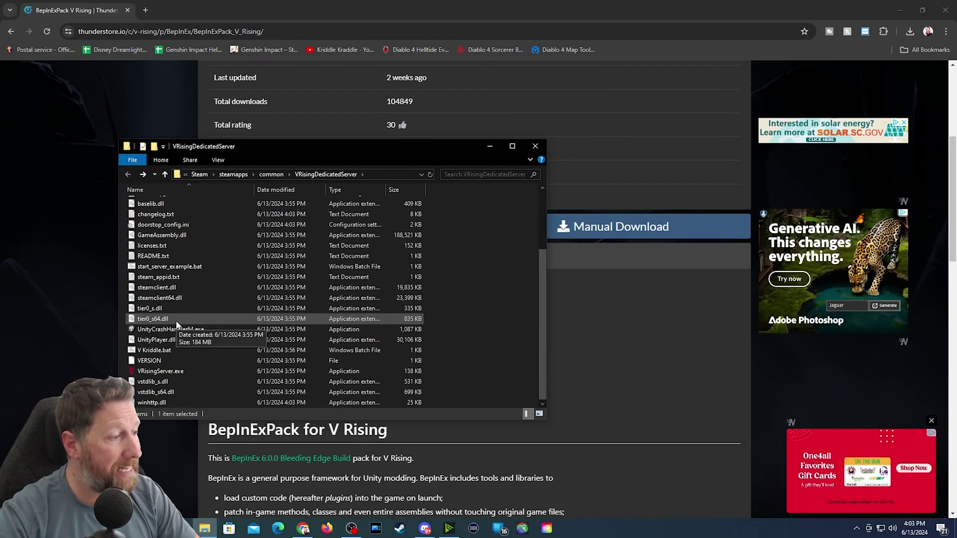
{"action": "double_click", "coordinate": [155, 351]}
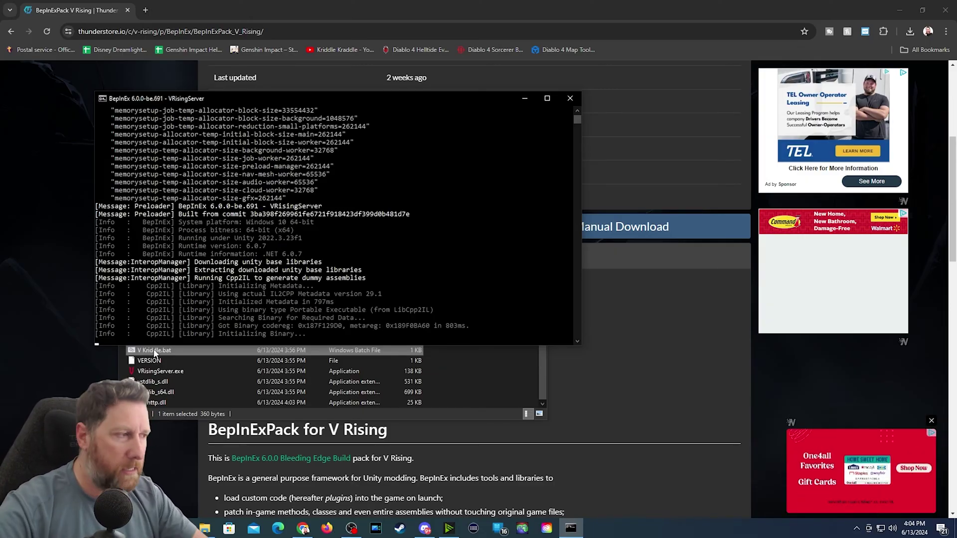
{"action": "left_click_drag", "start_coordinate": [371, 103], "coordinate": [724, 127]}
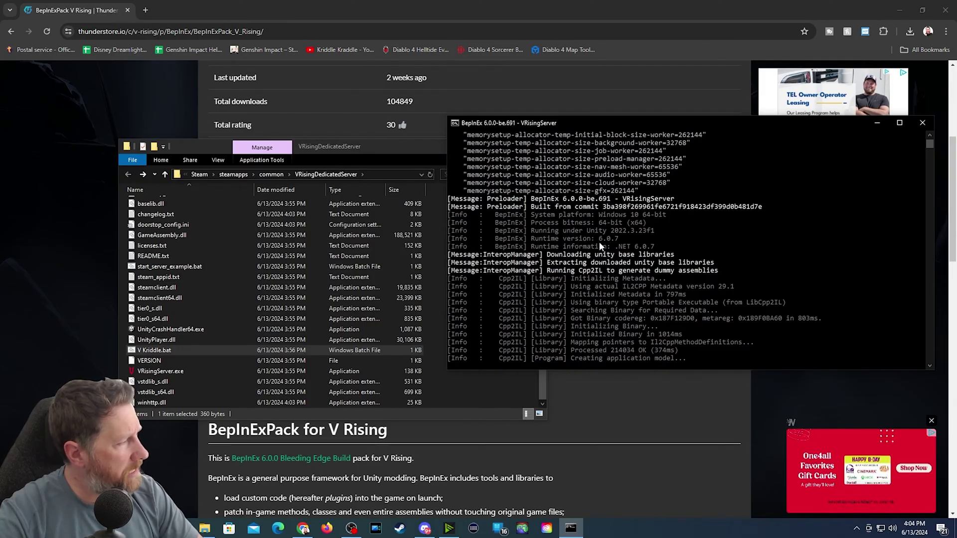
{"action": "scroll", "coordinate": [580, 270], "scroll_direction": "up", "scroll_amount": 8}
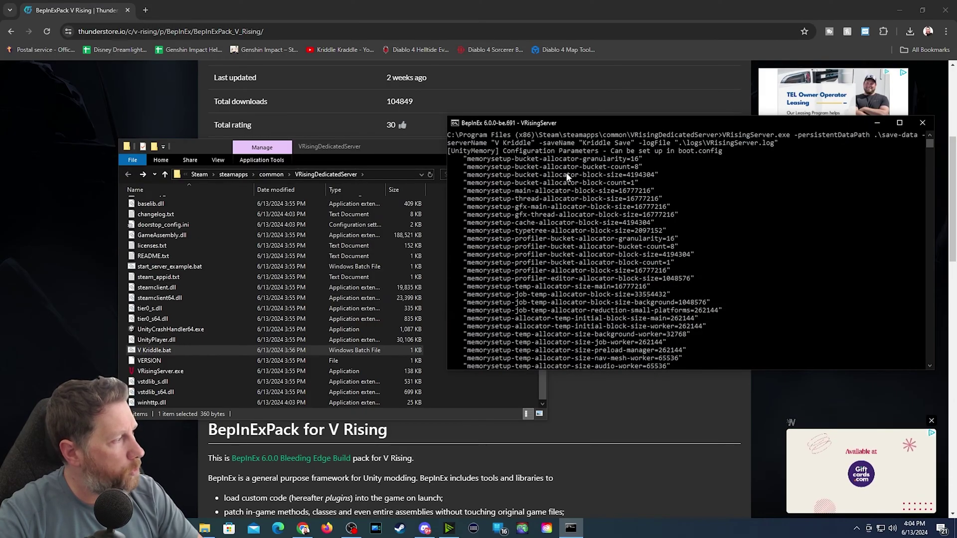
{"action": "scroll", "coordinate": [562, 171], "scroll_direction": "down", "scroll_amount": 1}
{"action": "scroll", "coordinate": [594, 309], "scroll_direction": "down", "scroll_amount": 9}
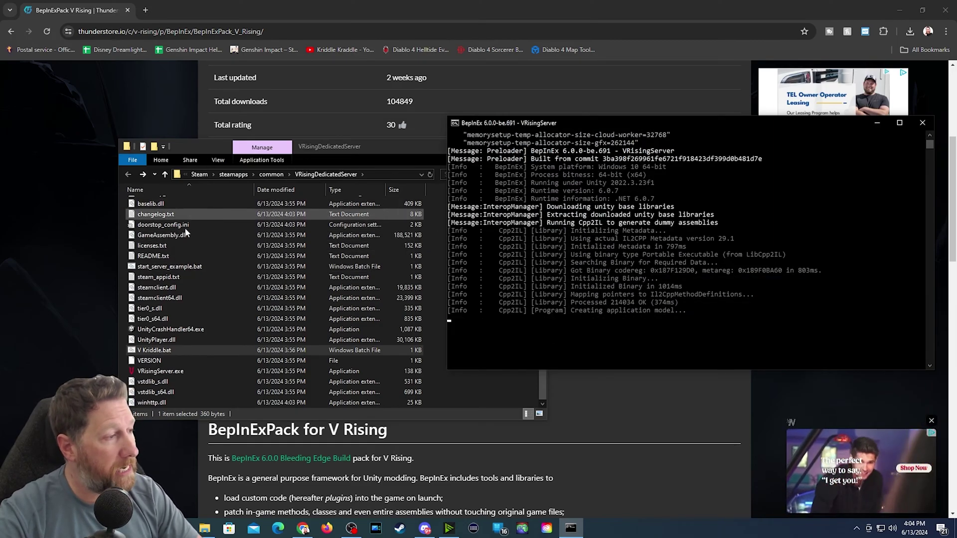
- Examine the files generated in the BepInEx folder, including the contents of its config and plugins subfolders
{"action": "scroll", "coordinate": [184, 239], "scroll_direction": "up", "scroll_amount": 3}
{"action": "double_click", "coordinate": [148, 214]}
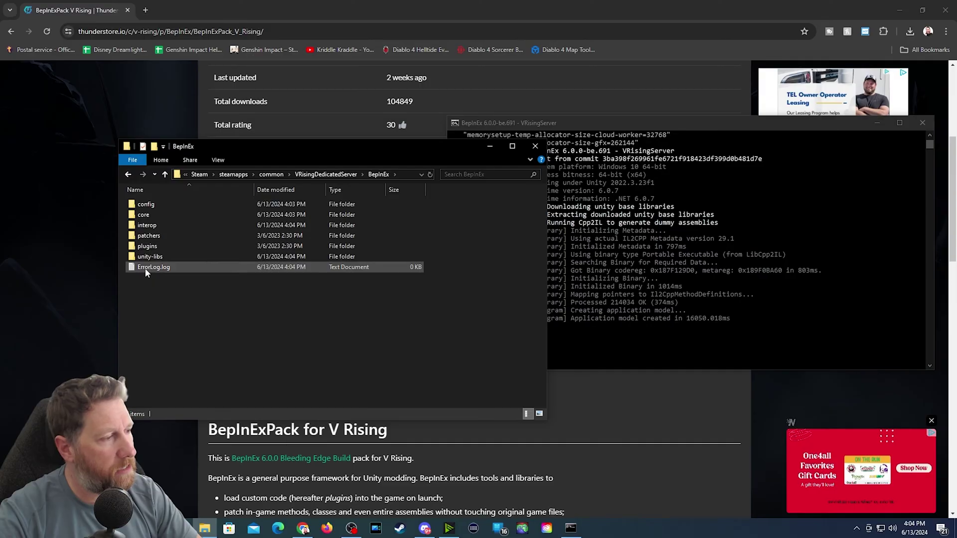
{"action": "double_click", "coordinate": [150, 206]}
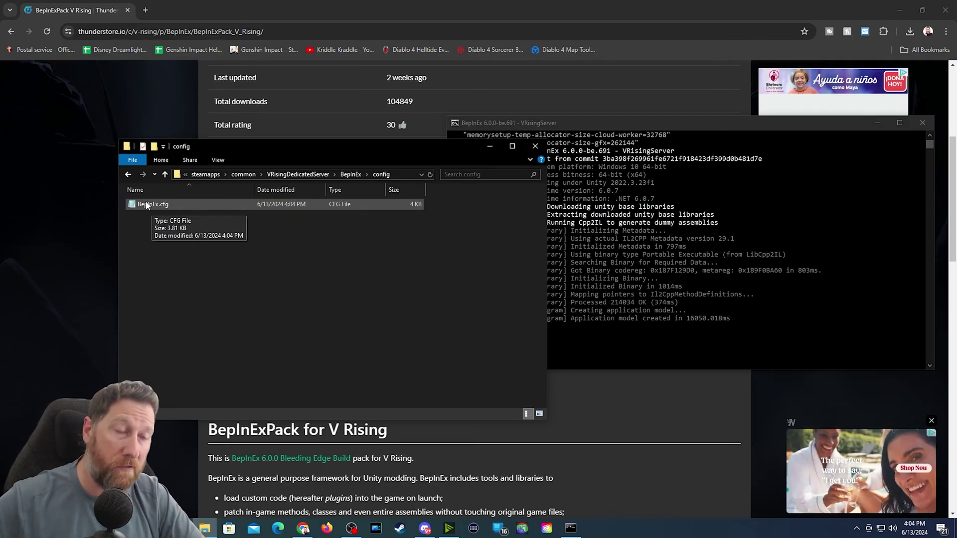
{"action": "left_click", "coordinate": [129, 175]}
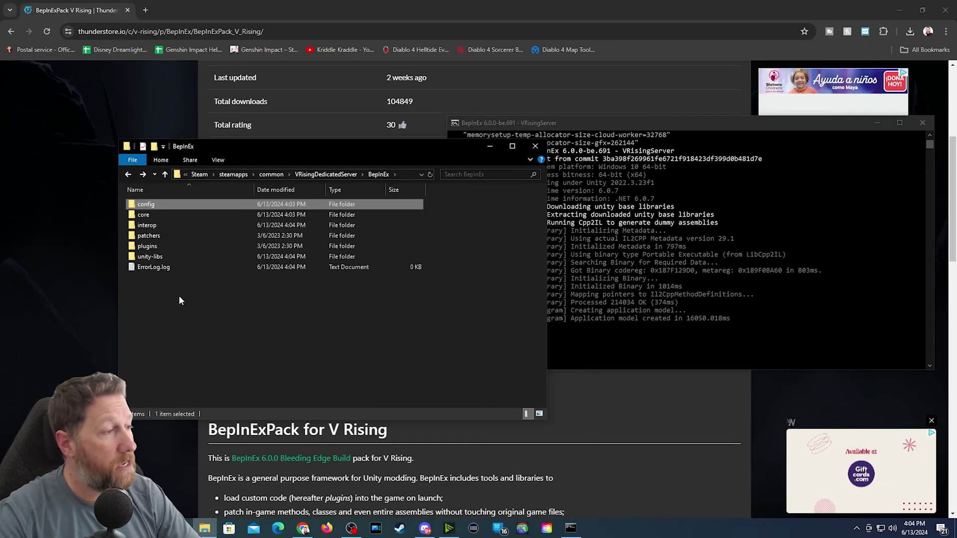
{"action": "double_click", "coordinate": [147, 246]}
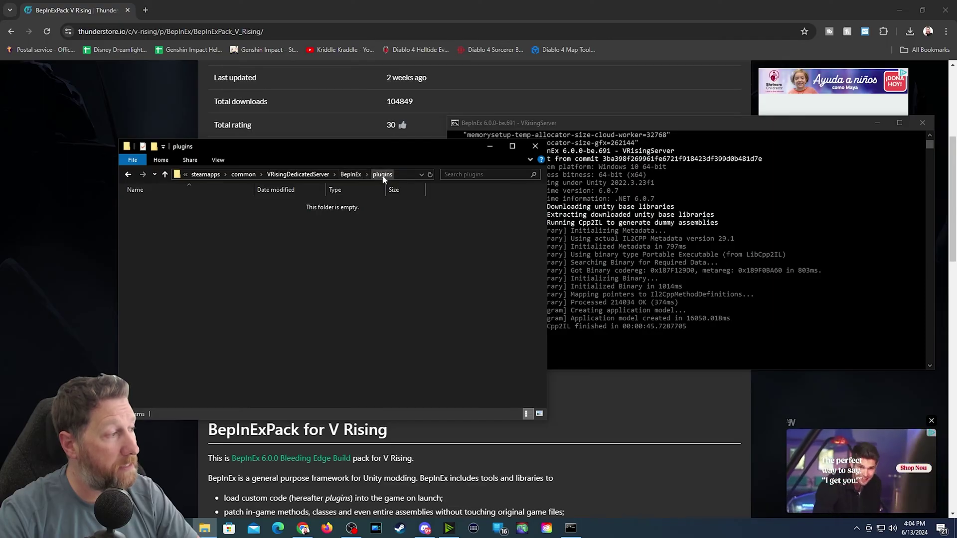
{"action": "left_click", "coordinate": [130, 175]}
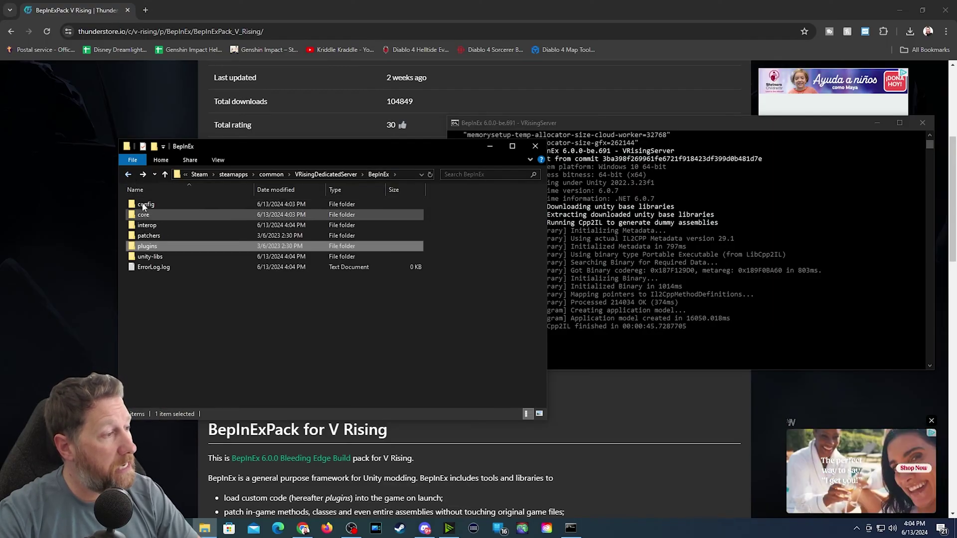
- Stop the running V Rising server and close its BepInEx console
{"action": "left_click", "coordinate": [717, 275]}
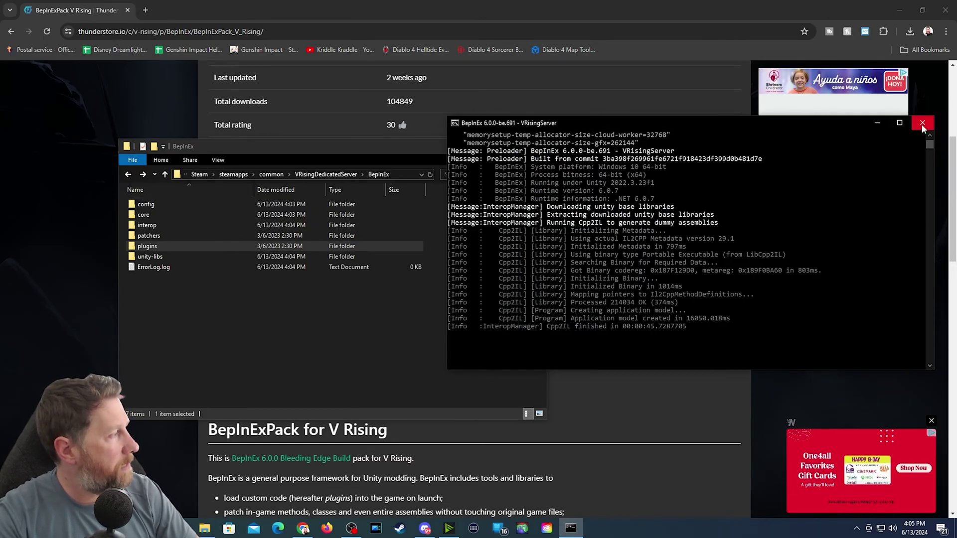
{"action": "key", "text": "ctrl+c"}
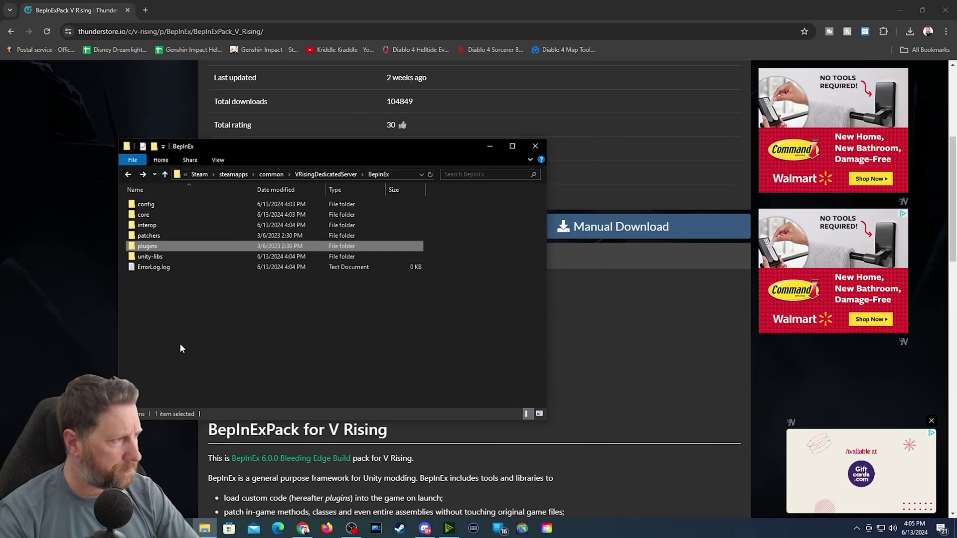
- Return to the Thunderstore V Rising mod list in the browser and manually download the Bloodstone mod
{"action": "left_click", "coordinate": [31, 269]}
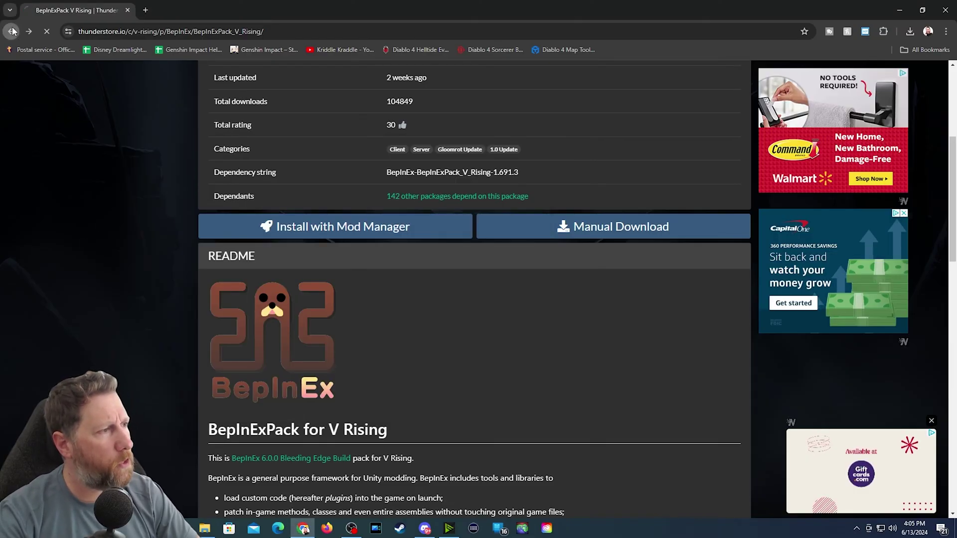
{"action": "left_click", "coordinate": [10, 31]}
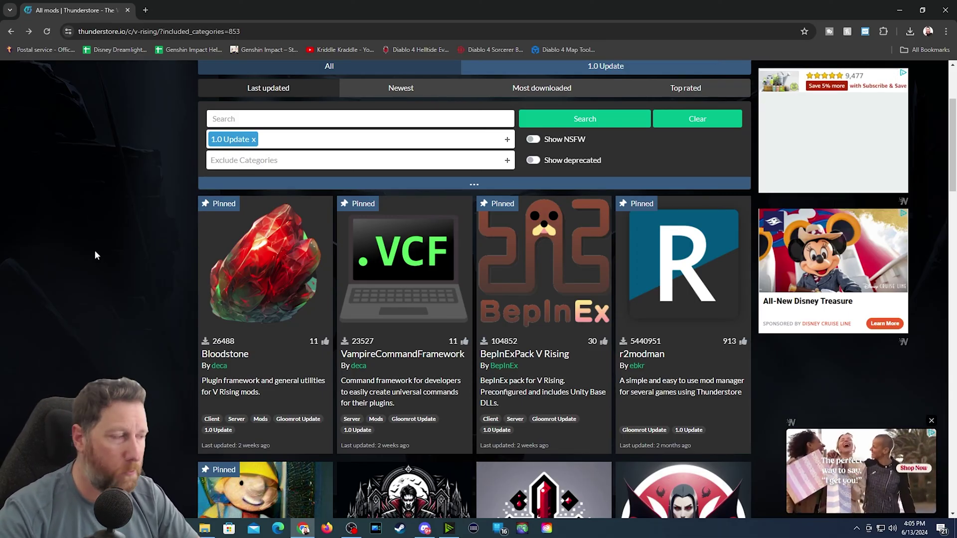
{"action": "scroll", "coordinate": [106, 254], "scroll_direction": "down", "scroll_amount": 2}
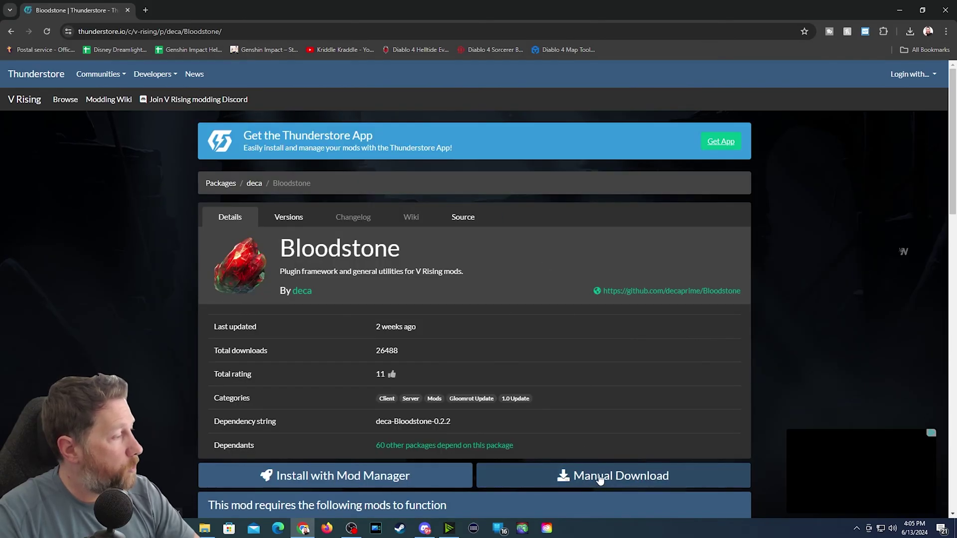
{"action": "left_click", "coordinate": [578, 477]}
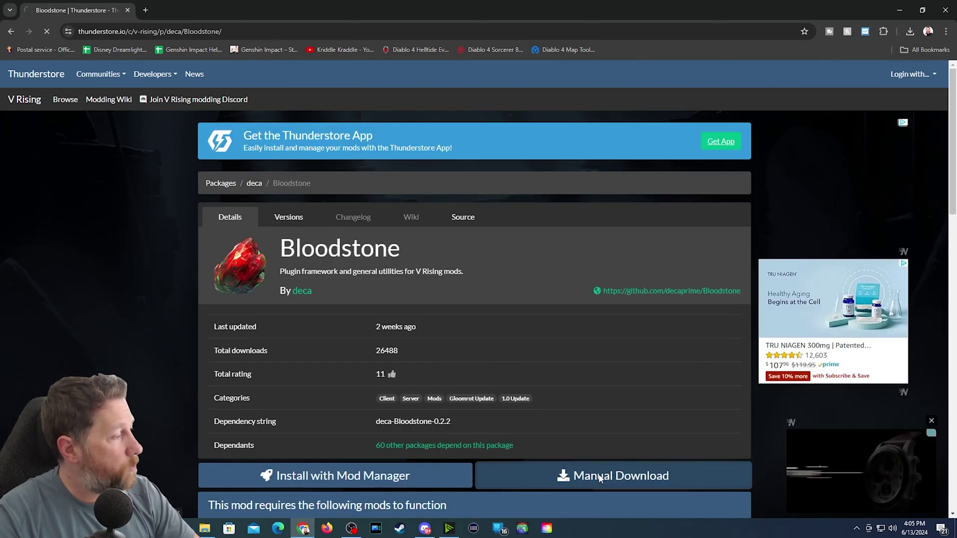
- Download the VampireCommandFramework mod from the pinned mods and return to the mod list
{"action": "left_click", "coordinate": [10, 31]}
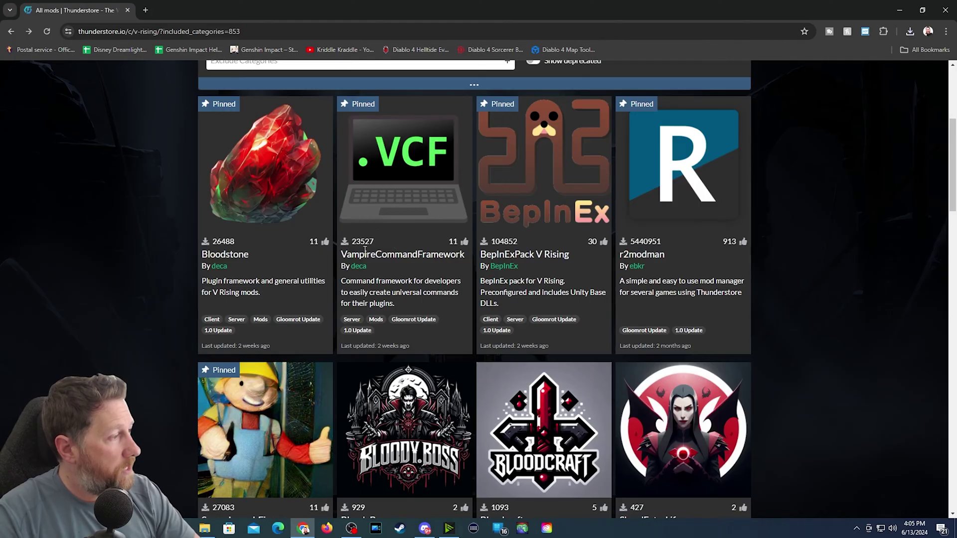
{"action": "left_click", "coordinate": [392, 194]}
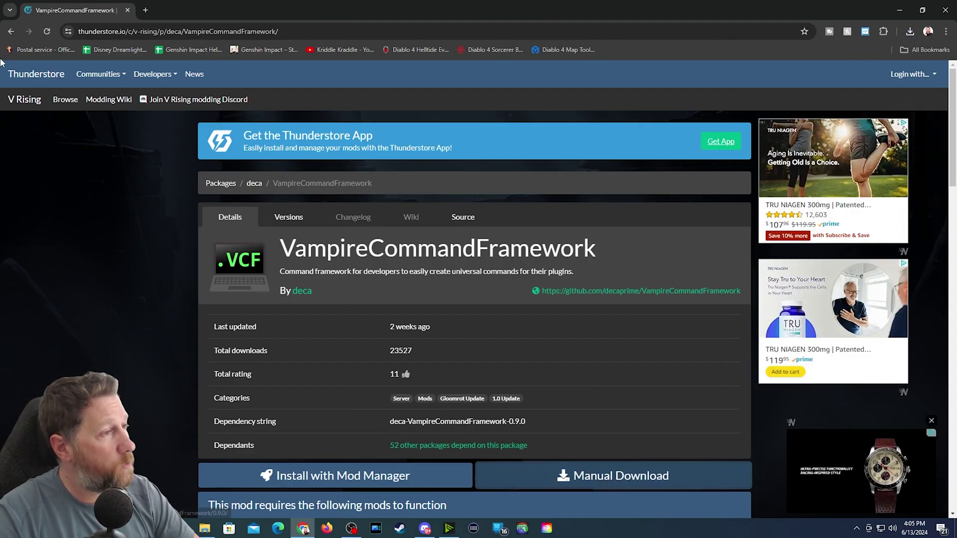
{"action": "left_click", "coordinate": [10, 31]}
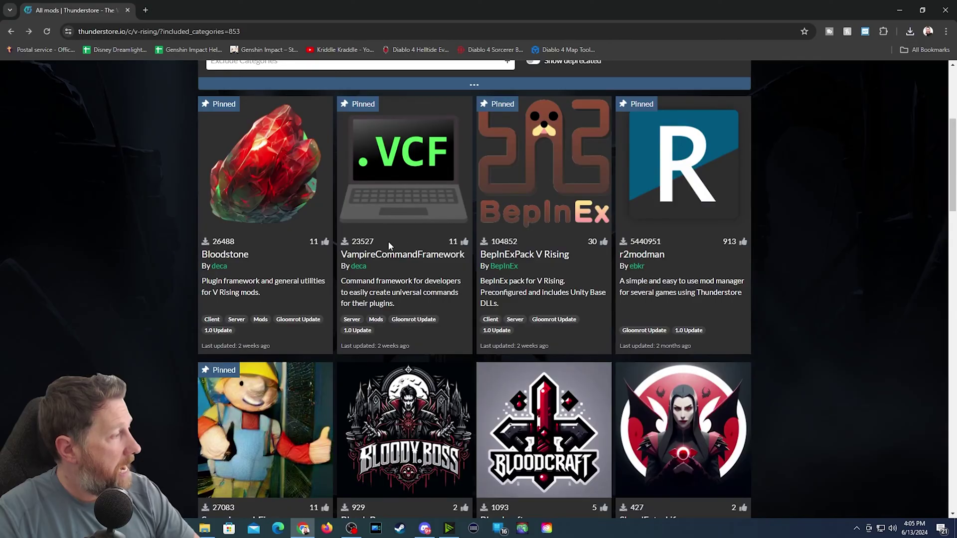
- Find the BloodyCore mod by Trodi in the 1.0 Update mod list and download it manually
{"action": "scroll", "coordinate": [384, 247], "scroll_direction": "down", "scroll_amount": 10}
{"action": "scroll", "coordinate": [380, 213], "scroll_direction": "down", "scroll_amount": 3}
{"action": "scroll", "coordinate": [366, 212], "scroll_direction": "down", "scroll_amount": 7}
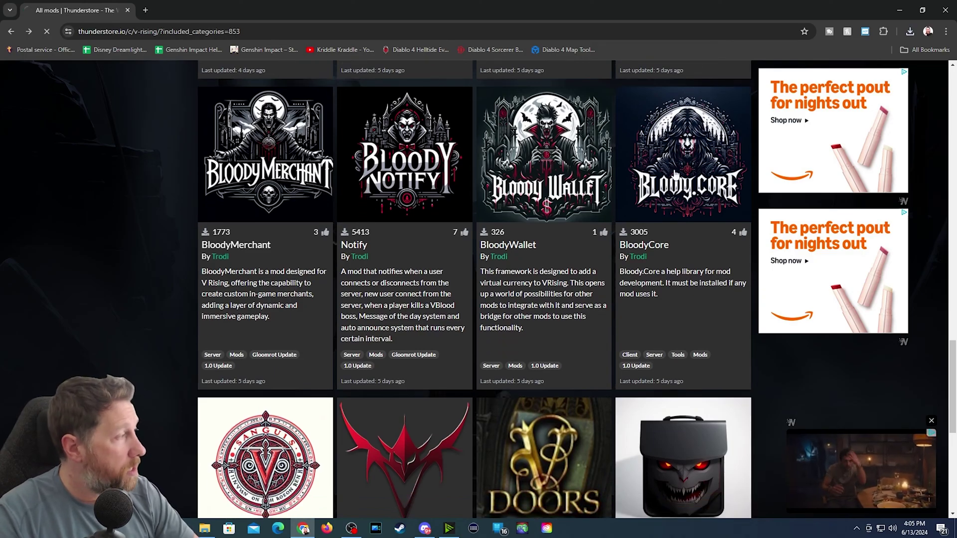
{"action": "scroll", "coordinate": [203, 348], "scroll_direction": "down", "scroll_amount": 2}
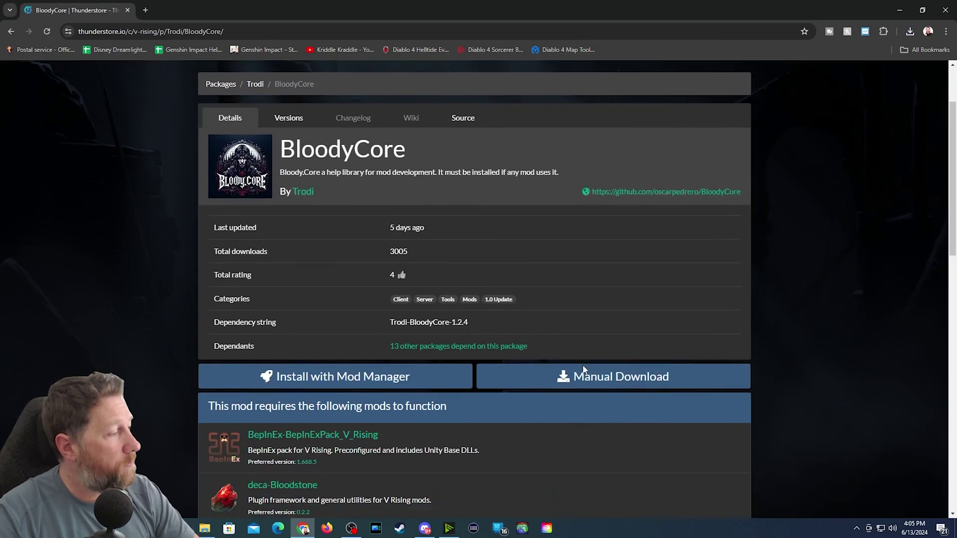
{"action": "left_click", "coordinate": [614, 376]}
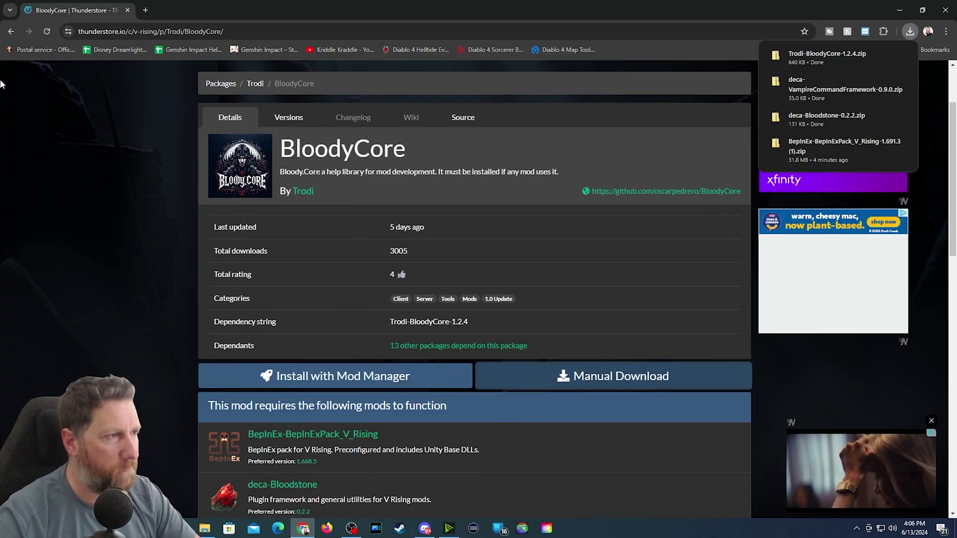
- Examine the Requirements section of the BloodyWallet mod's README and return to the mod list
{"action": "left_click", "coordinate": [420, 301]}
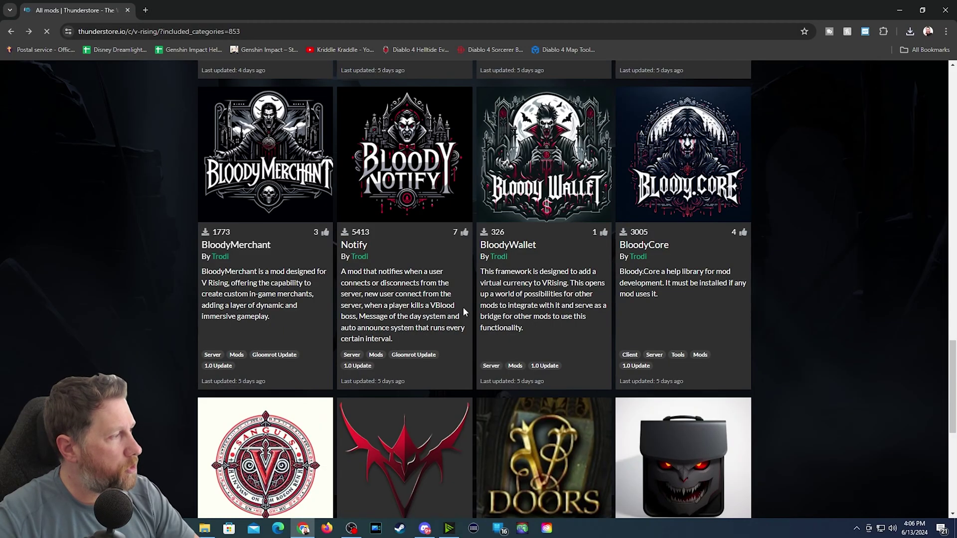
{"action": "scroll", "coordinate": [387, 191], "scroll_direction": "down", "scroll_amount": 3}
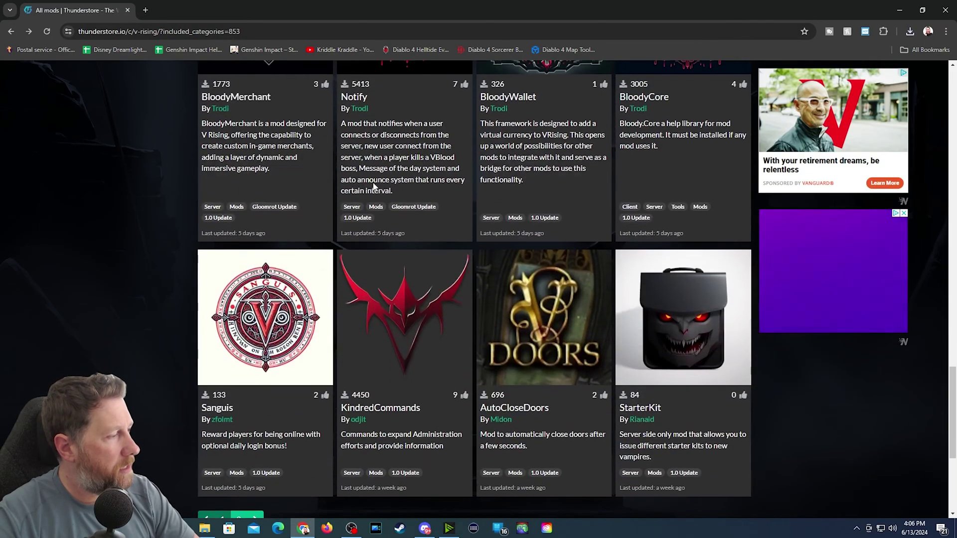
{"action": "scroll", "coordinate": [489, 242], "scroll_direction": "up", "scroll_amount": 9}
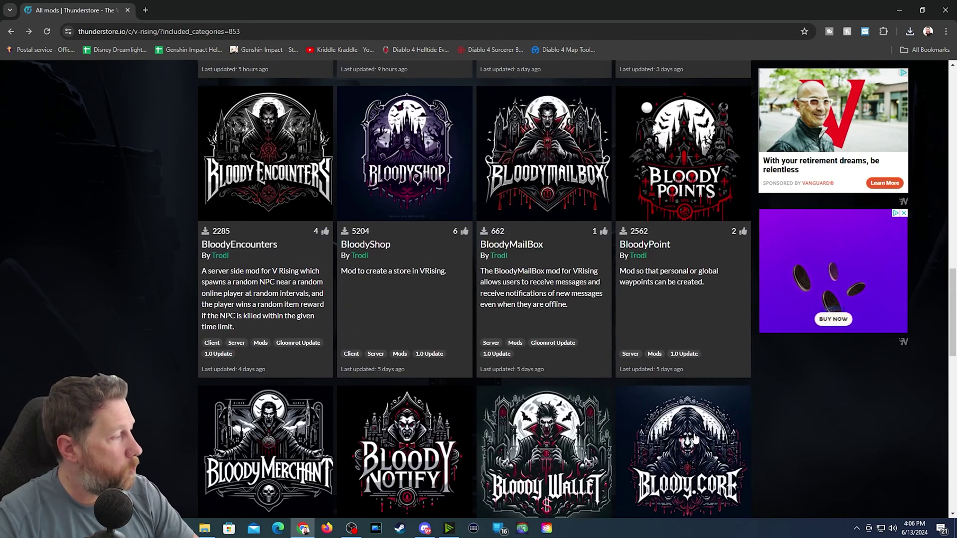
{"action": "scroll", "coordinate": [489, 242], "scroll_direction": "down", "scroll_amount": 2}
{"action": "left_click", "coordinate": [537, 351]}
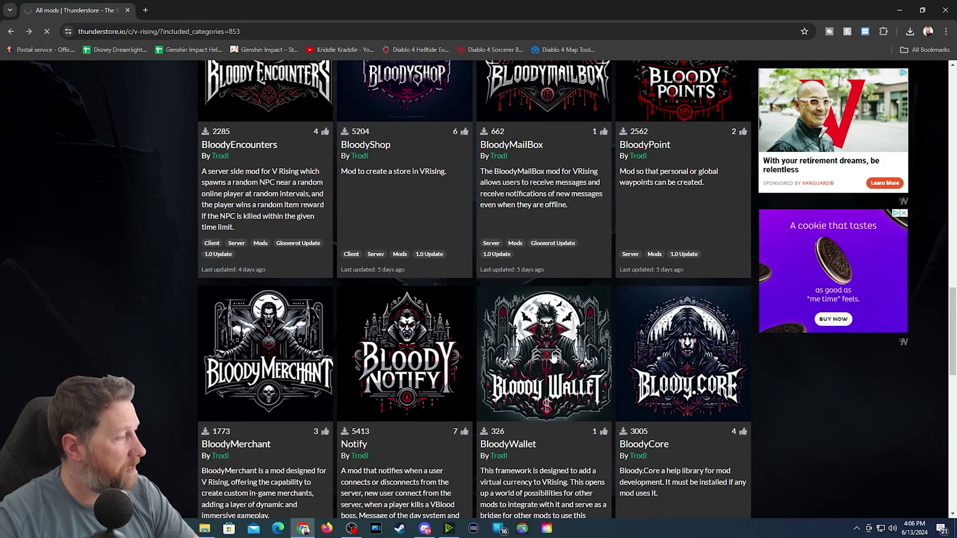
{"action": "scroll", "coordinate": [124, 285], "scroll_direction": "down", "scroll_amount": 8}
{"action": "scroll", "coordinate": [125, 287], "scroll_direction": "down", "scroll_amount": 3}
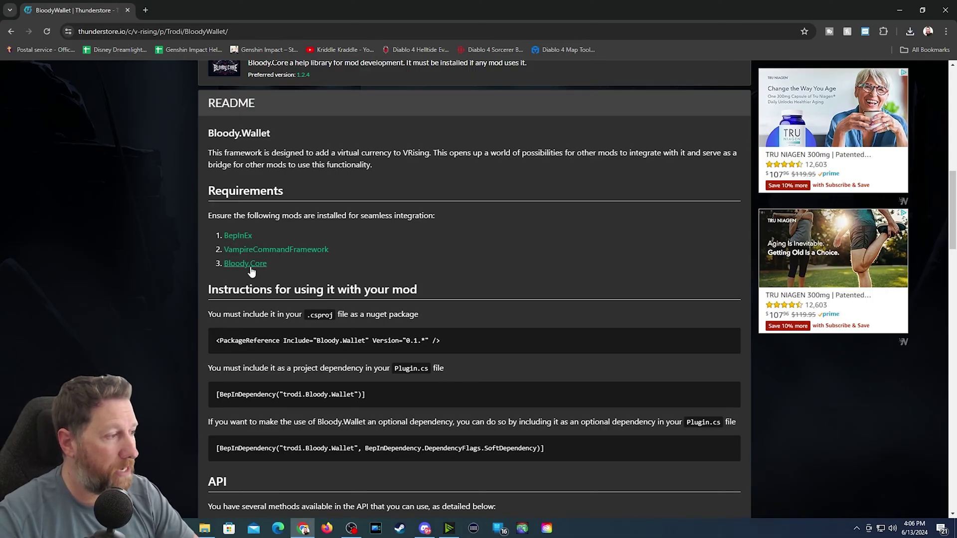
{"action": "left_click", "coordinate": [11, 32]}
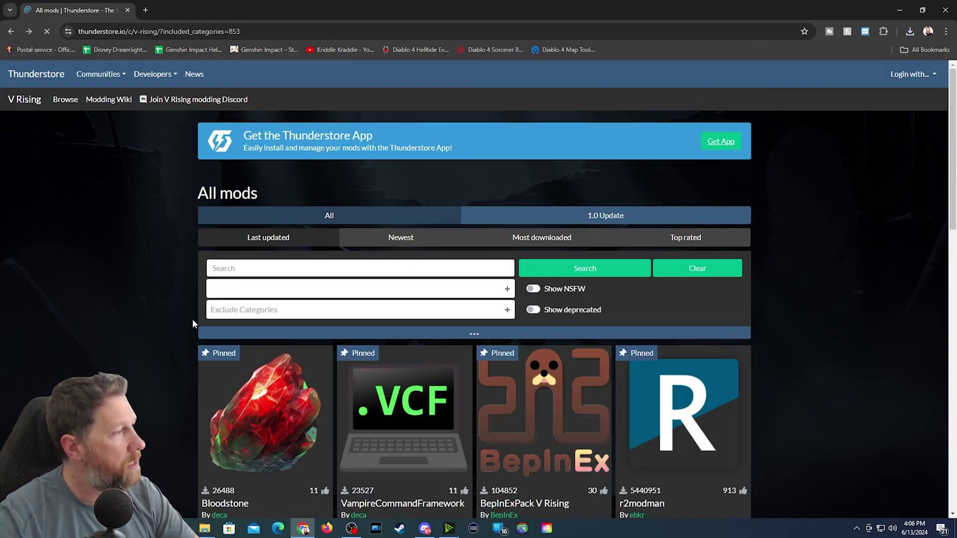
- Examine the required mods and installation instructions on the BloodyMerchant page and return to the mod list
{"action": "left_click", "coordinate": [240, 359]}
{"action": "scroll", "coordinate": [123, 283], "scroll_direction": "down", "scroll_amount": 8}
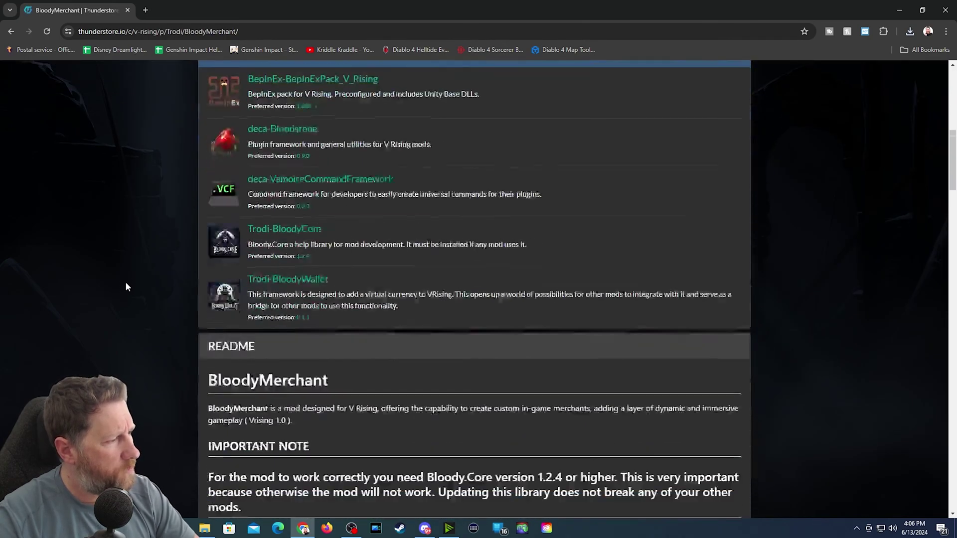
{"action": "scroll", "coordinate": [125, 287], "scroll_direction": "down", "scroll_amount": 10}
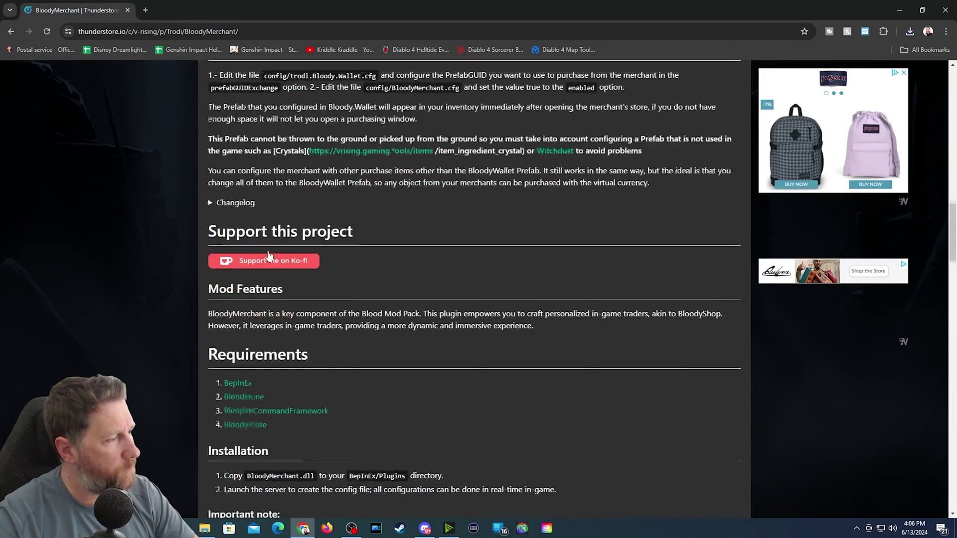
{"action": "scroll", "coordinate": [269, 251], "scroll_direction": "down", "scroll_amount": 2}
{"action": "scroll", "coordinate": [238, 317], "scroll_direction": "down", "scroll_amount": 1}
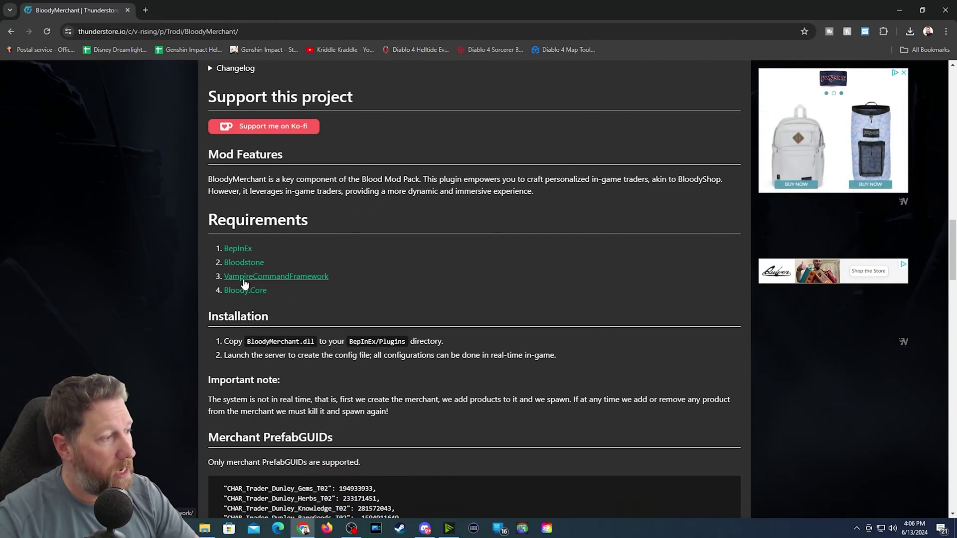
{"action": "left_click", "coordinate": [11, 33]}
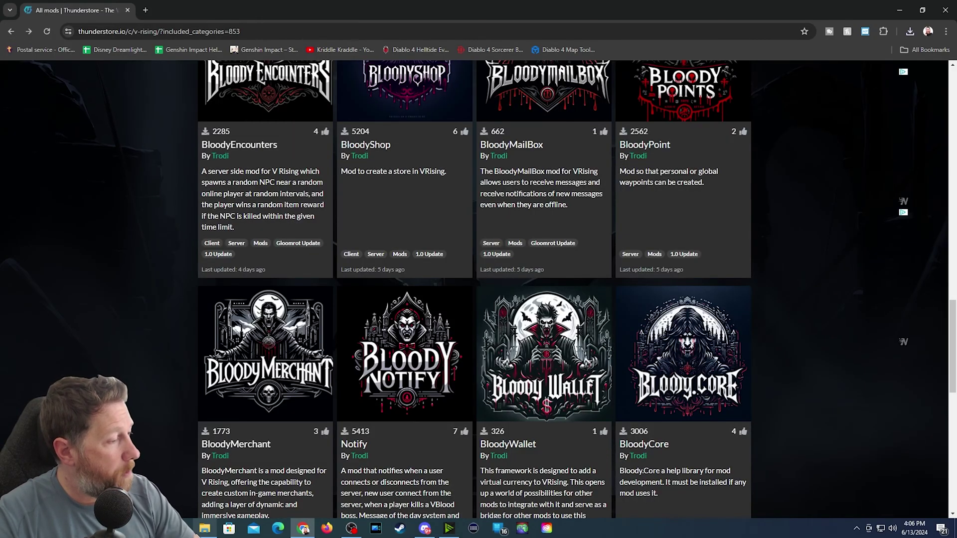
- Bring up the server files in File Explorer and go up to the VRisingDedicatedServer folder
{"action": "left_click", "coordinate": [204, 528]}
{"action": "left_click_drag", "start_coordinate": [307, 148], "coordinate": [233, 144]}
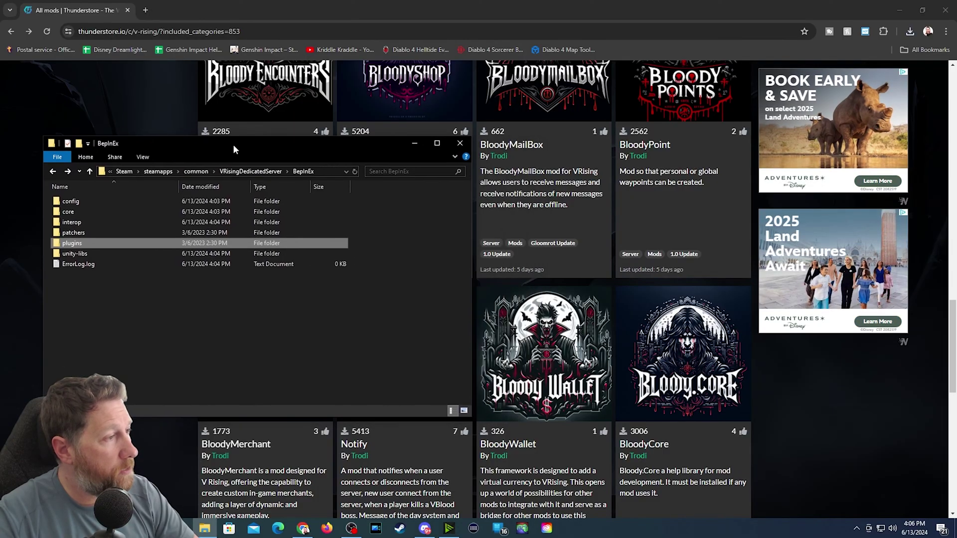
{"action": "left_click", "coordinate": [235, 172]}
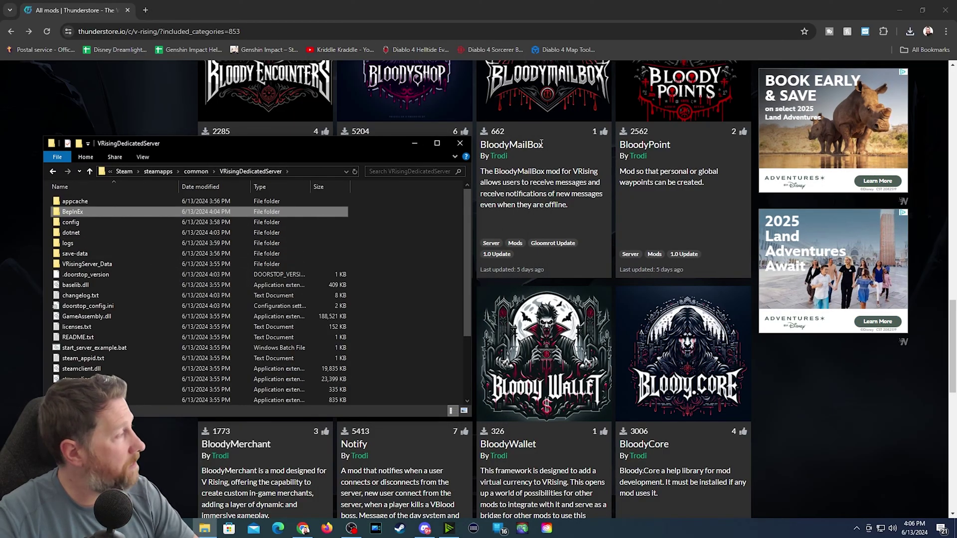
- Open the Downloads folder from the browser's recent downloads and place its window beside the VRisingDedicatedServer folder
{"action": "left_click", "coordinate": [910, 30]}
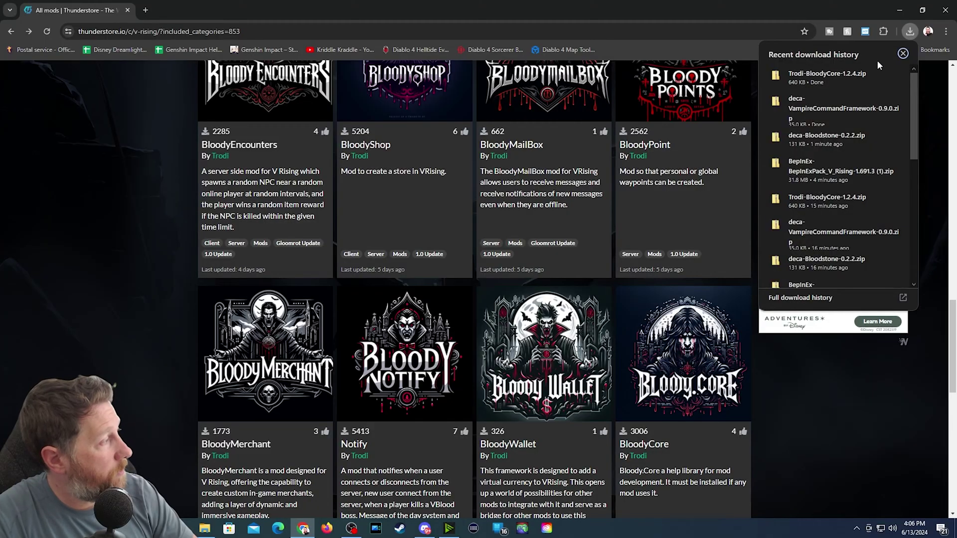
{"action": "left_click", "coordinate": [874, 76]}
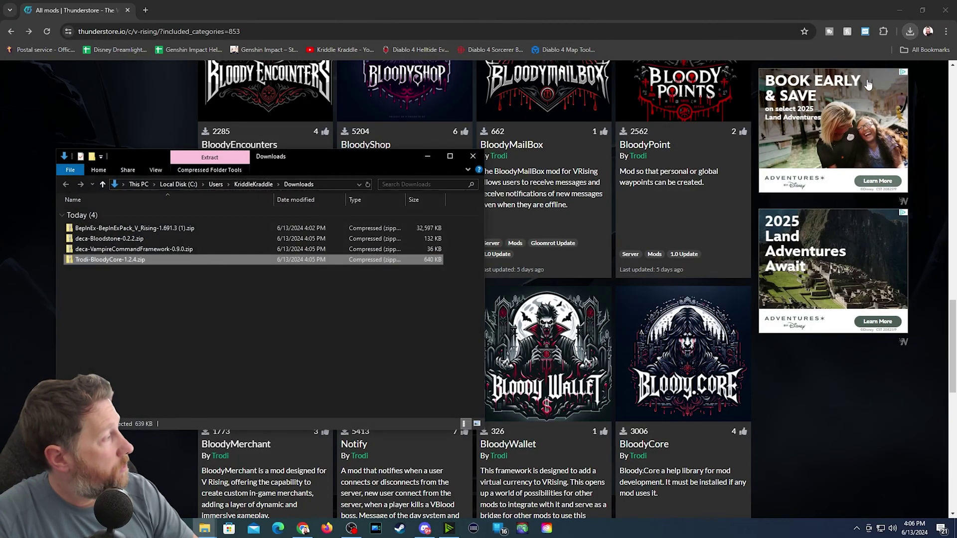
{"action": "left_click_drag", "start_coordinate": [338, 159], "coordinate": [717, 164]}
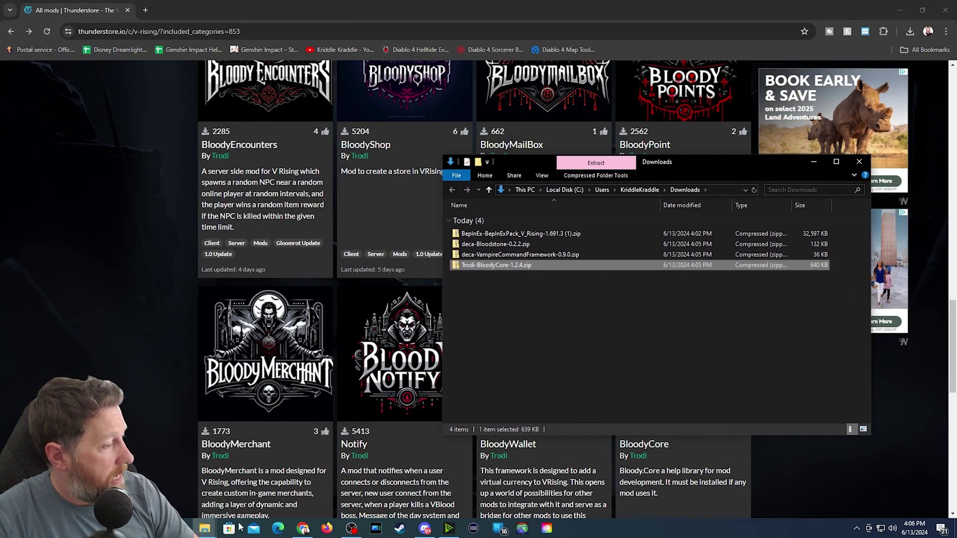
{"action": "mouse_move", "coordinate": [206, 533]}
{"action": "left_click", "coordinate": [252, 478]}
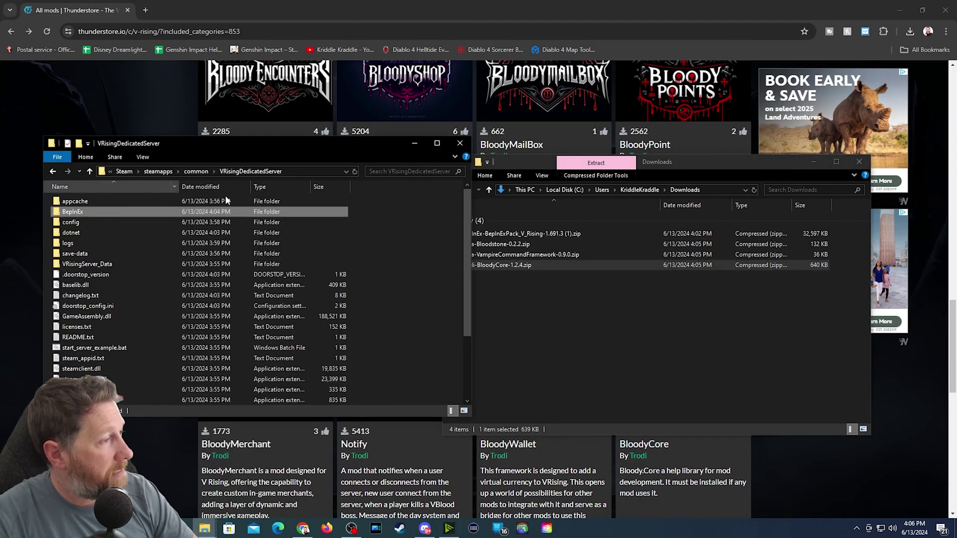
{"action": "left_click_drag", "start_coordinate": [680, 163], "coordinate": [721, 160]}
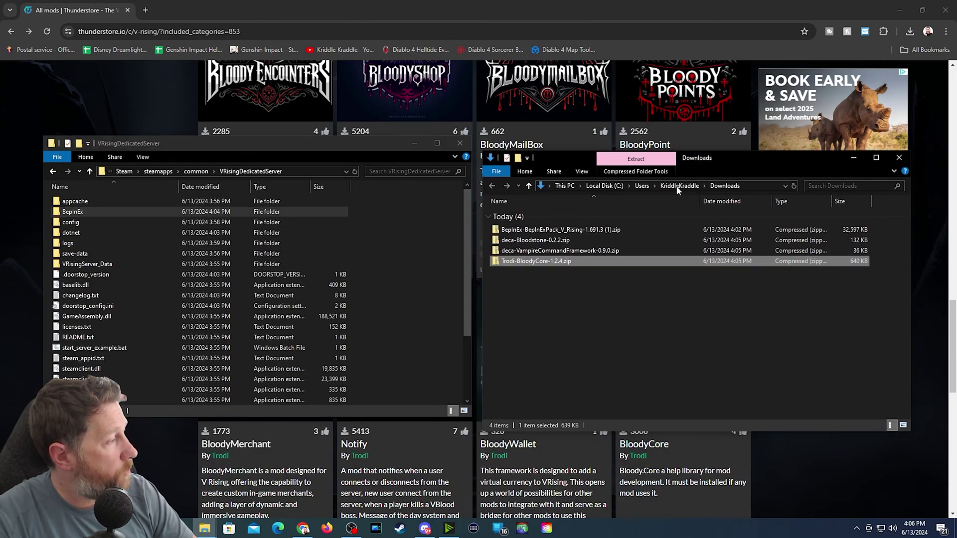
- Copy Bloodstone.dll from deca-Bloodstone-0.2.2.zip into the server's BepInEx plugins folder
{"action": "double_click", "coordinate": [532, 242]}
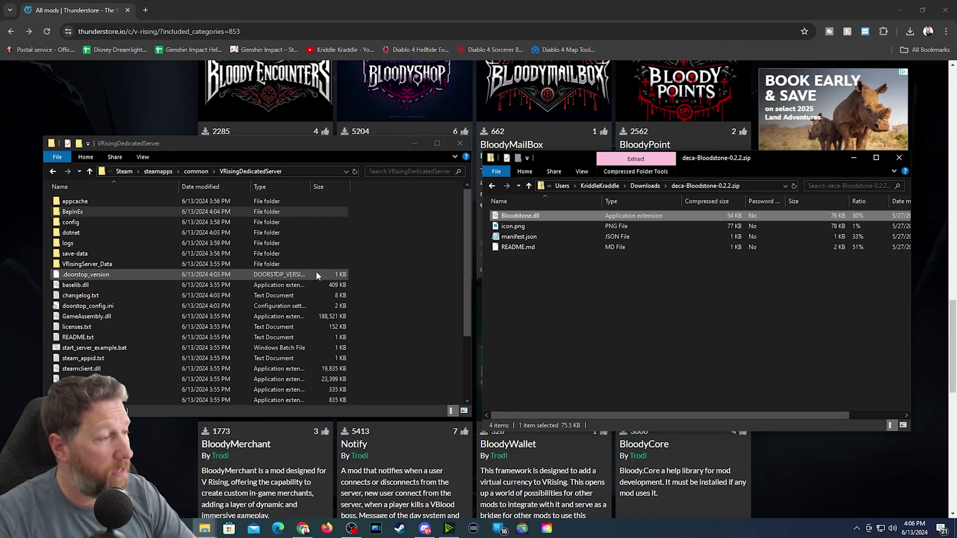
{"action": "double_click", "coordinate": [74, 213]}
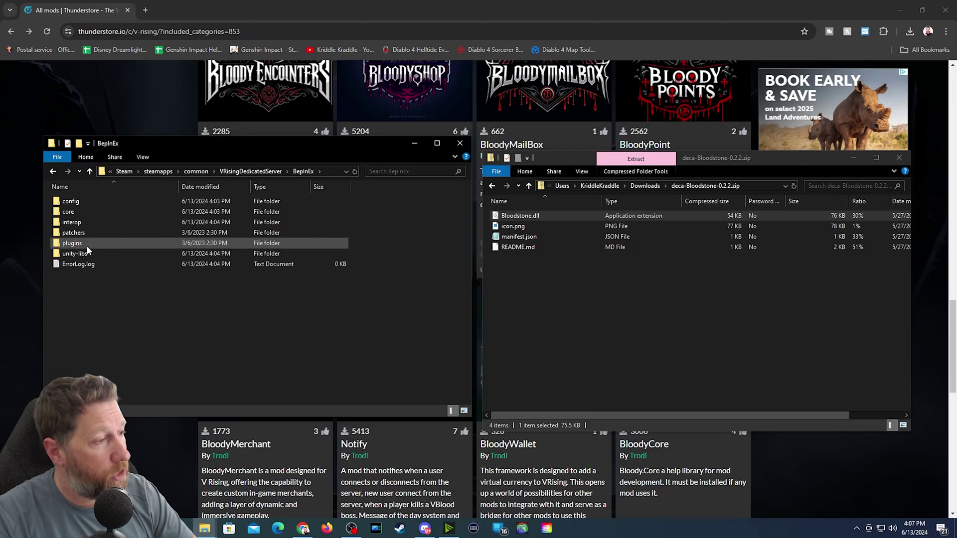
{"action": "double_click", "coordinate": [71, 245]}
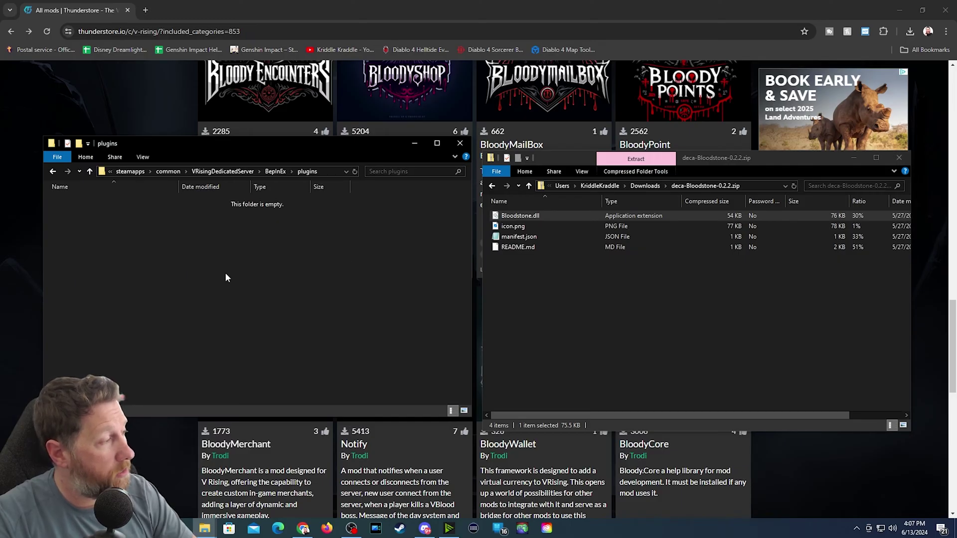
{"action": "left_click", "coordinate": [526, 217]}
{"action": "left_click_drag", "start_coordinate": [535, 218], "coordinate": [196, 283]}
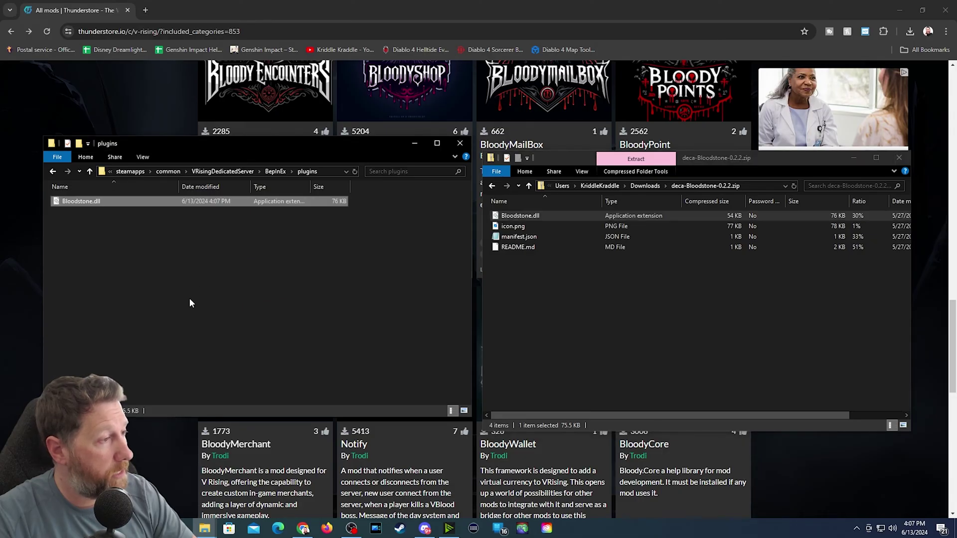
- Copy VampireCommandFramework.dll from deca-VampireCommandFramework-0.9.0.zip into the plugins folder and return to Downloads
{"action": "left_click", "coordinate": [492, 186]}
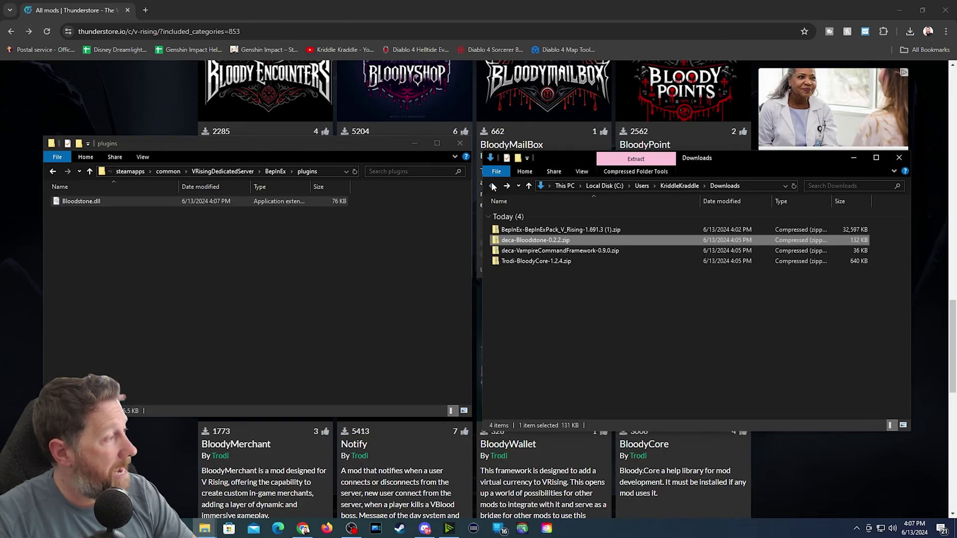
{"action": "double_click", "coordinate": [533, 252]}
{"action": "left_click", "coordinate": [519, 247]}
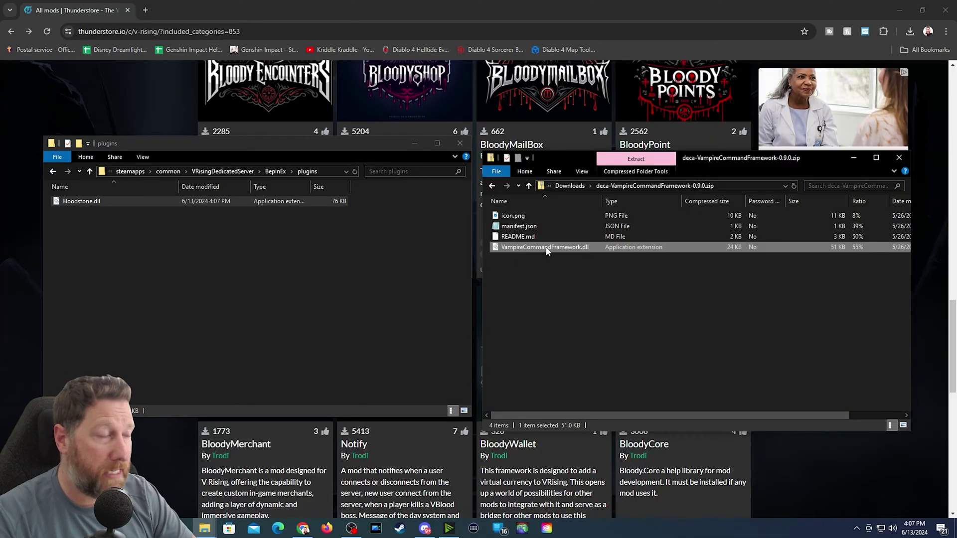
{"action": "left_click_drag", "start_coordinate": [547, 251], "coordinate": [208, 286]}
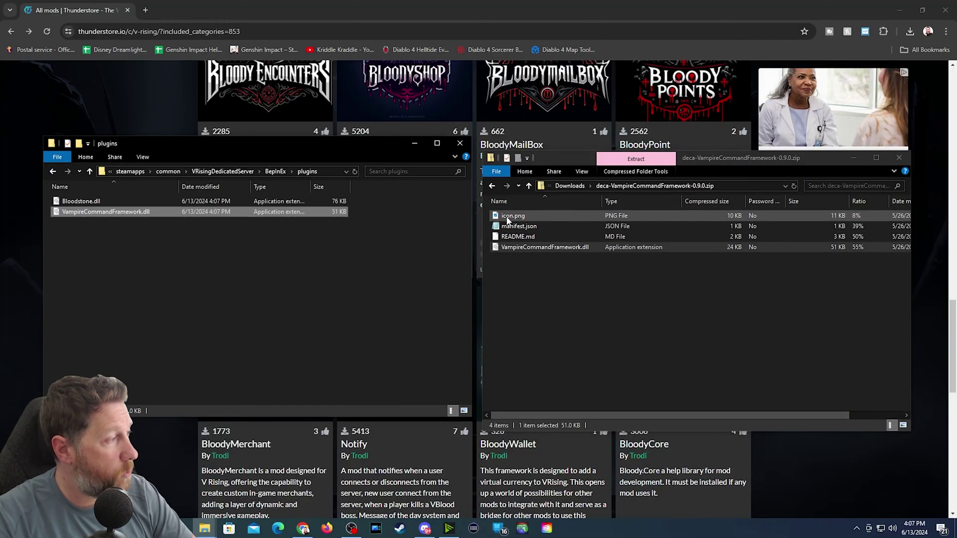
{"action": "left_click", "coordinate": [491, 187]}
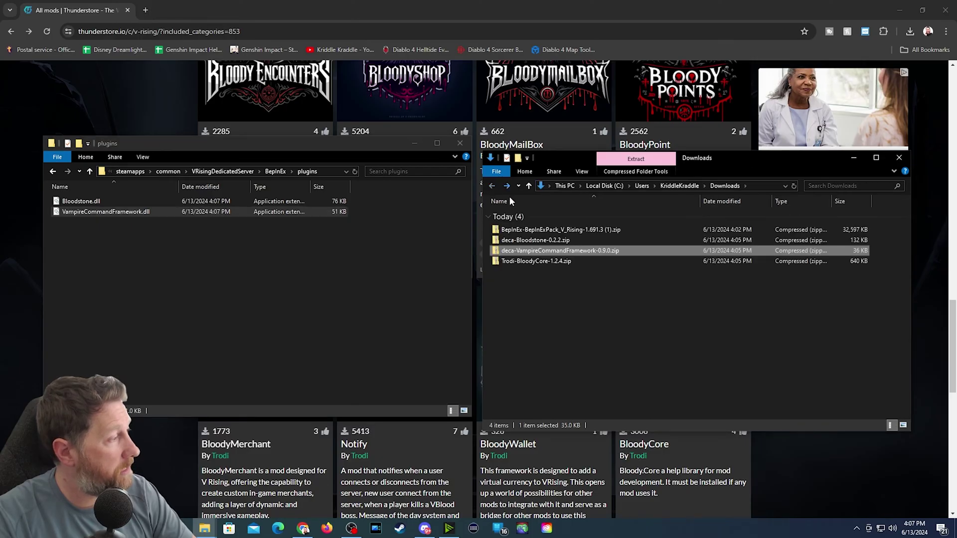
- Copy Bloody.Core.dll from Trodi-BloodyCore-1.2.4.zip into the plugins folder and close the archive window
{"action": "left_click", "coordinate": [536, 263]}
{"action": "double_click", "coordinate": [536, 263]}
{"action": "left_click", "coordinate": [508, 217]}
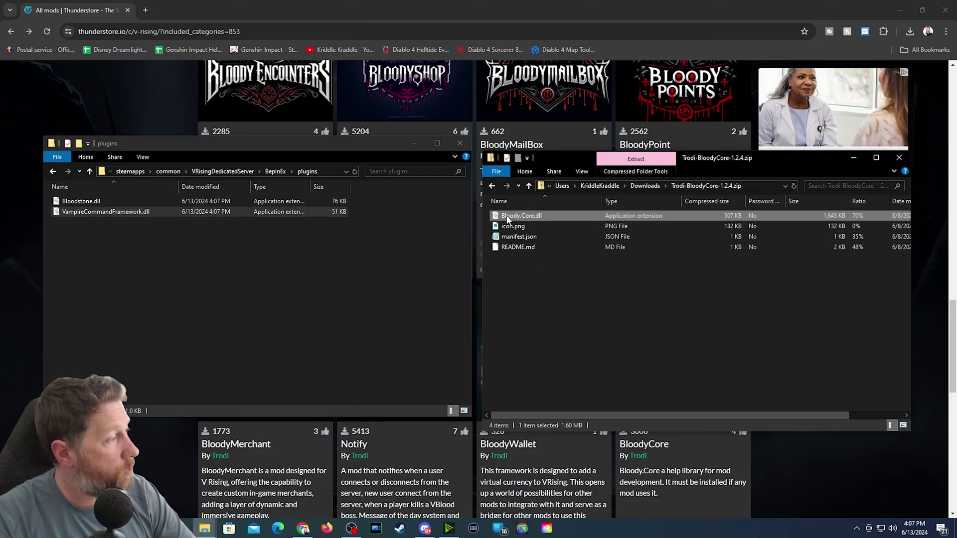
{"action": "left_click_drag", "start_coordinate": [514, 219], "coordinate": [175, 273]}
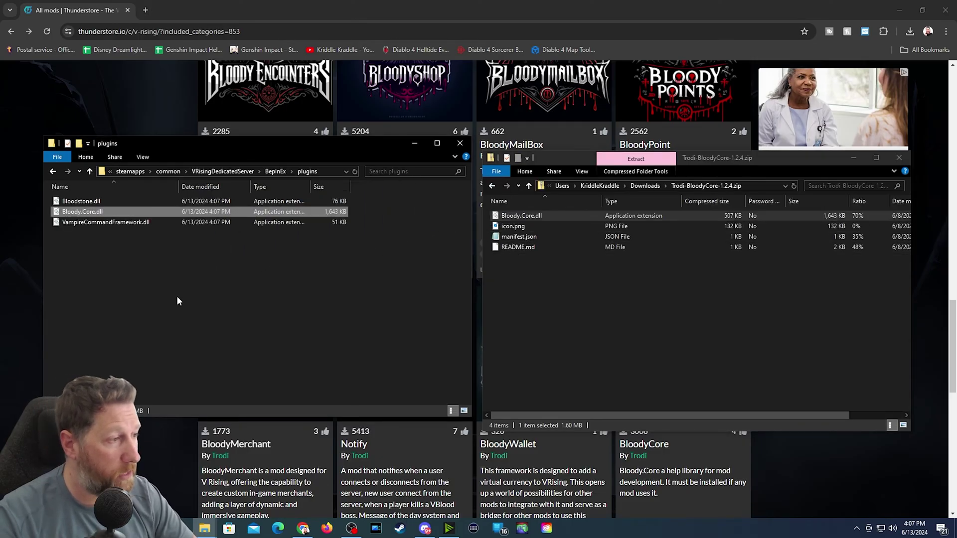
{"action": "left_click", "coordinate": [899, 158]}
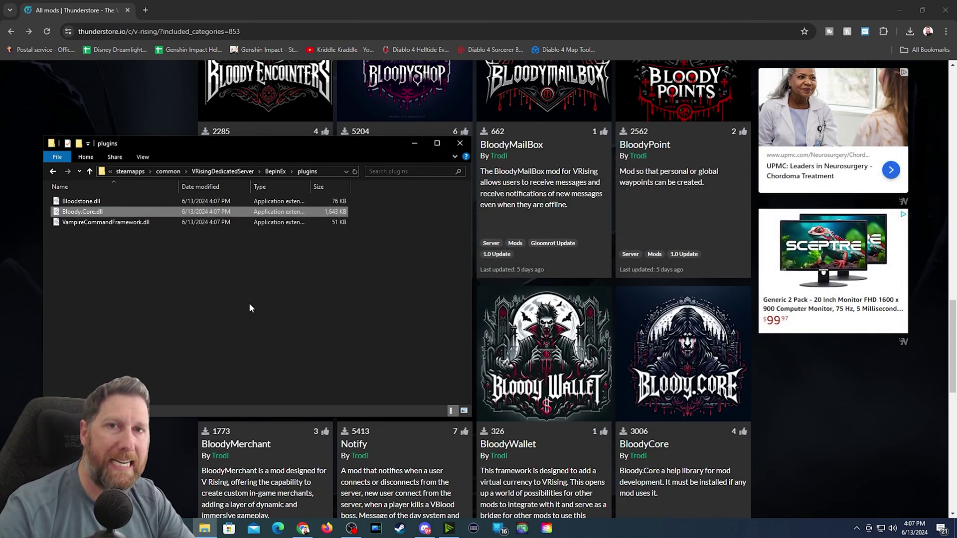
- Look back over the V Rising 1.0 Update mods listed on Thunderstore and close the browser
{"action": "left_click", "coordinate": [783, 408]}
{"action": "scroll", "coordinate": [269, 317], "scroll_direction": "up", "scroll_amount": 5}
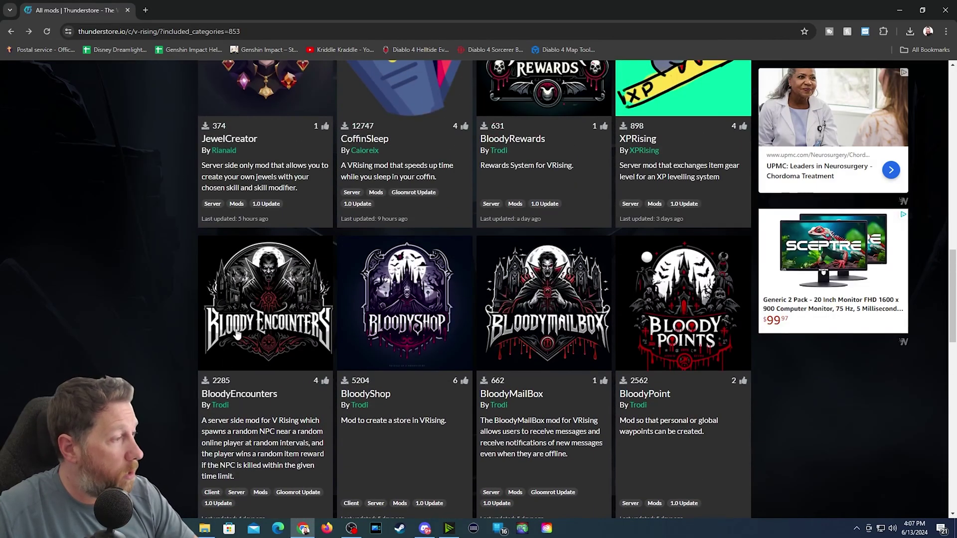
{"action": "scroll", "coordinate": [432, 349], "scroll_direction": "up", "scroll_amount": 5}
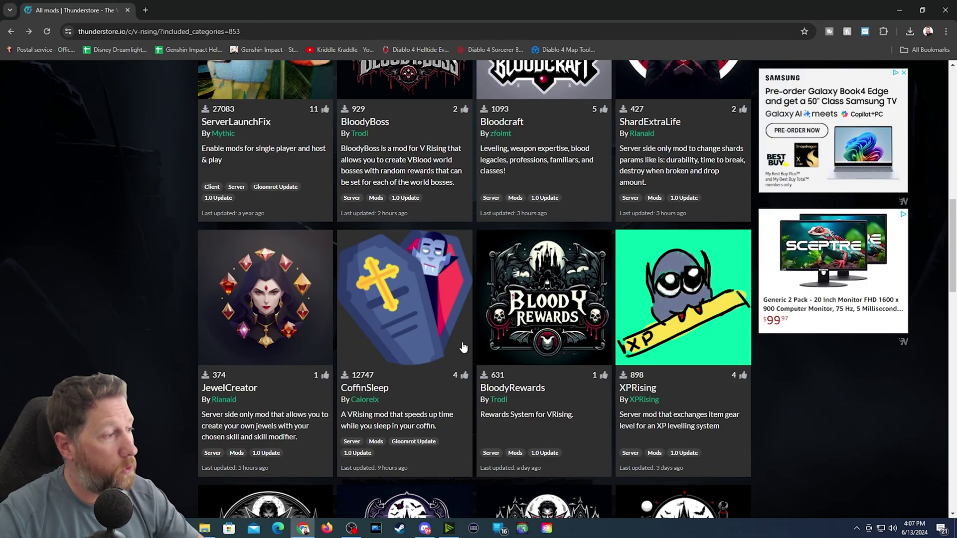
{"action": "scroll", "coordinate": [130, 287], "scroll_direction": "up", "scroll_amount": 9}
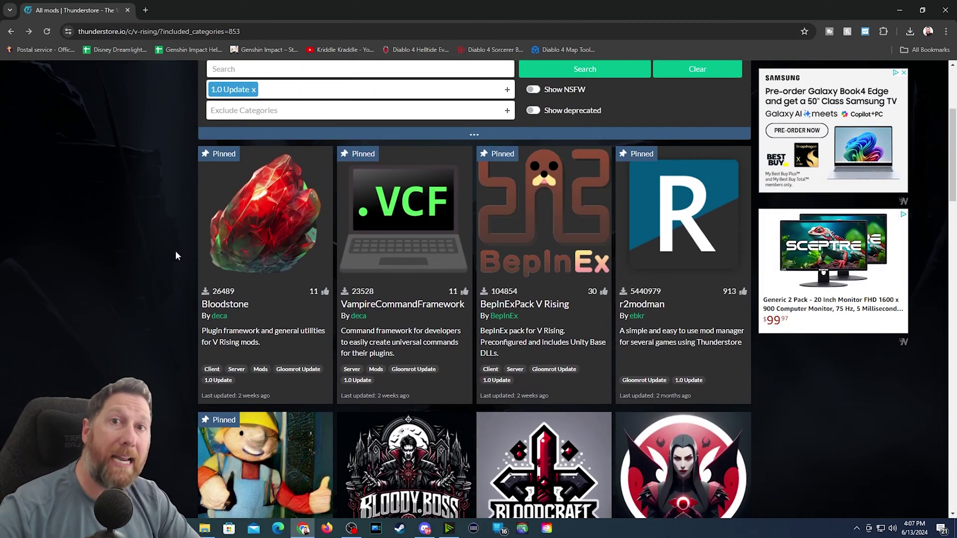
{"action": "left_click", "coordinate": [946, 11]}
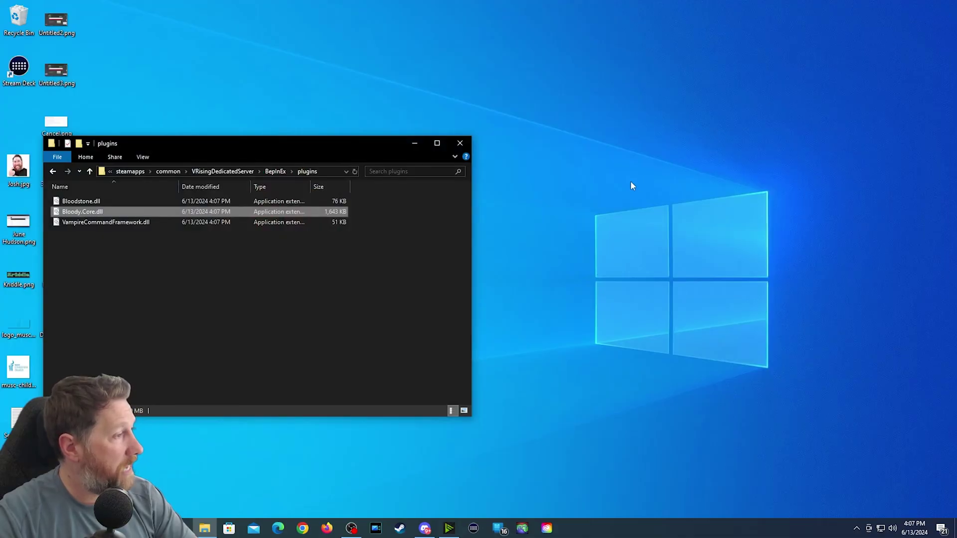
- Go back from the plugins folder to the VRisingDedicatedServer folder
{"action": "left_click_drag", "start_coordinate": [210, 145], "coordinate": [341, 135]}
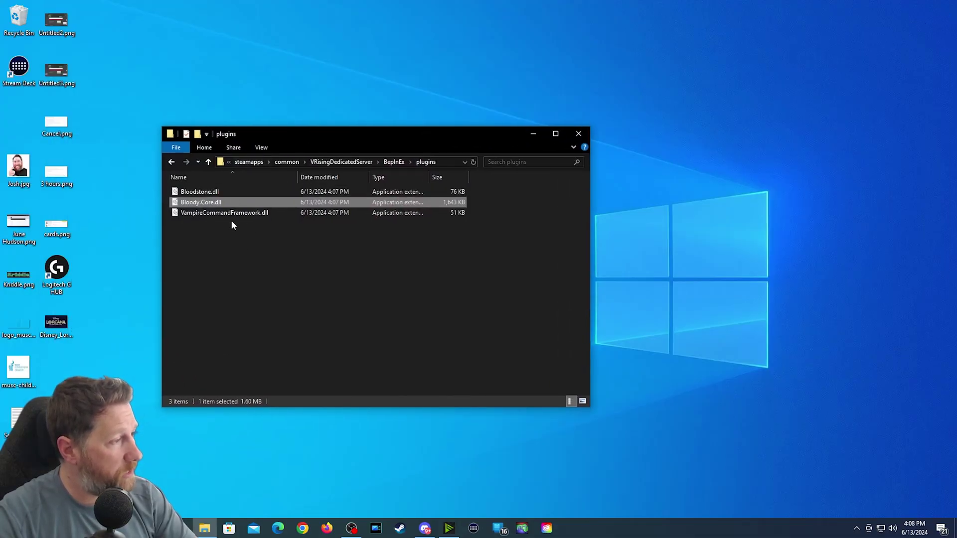
{"action": "left_click", "coordinate": [172, 163]}
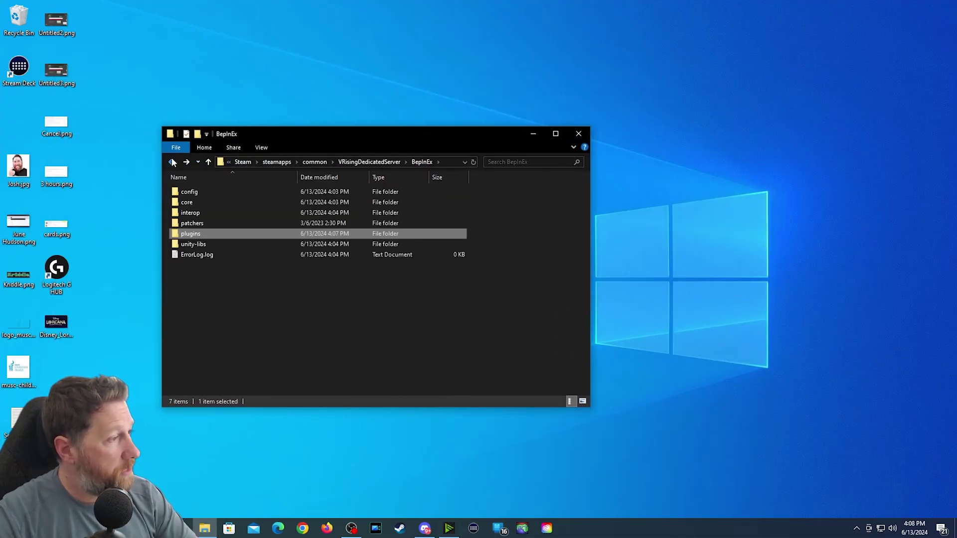
{"action": "left_click", "coordinate": [173, 163]}
{"action": "scroll", "coordinate": [214, 279], "scroll_direction": "down", "scroll_amount": 3}
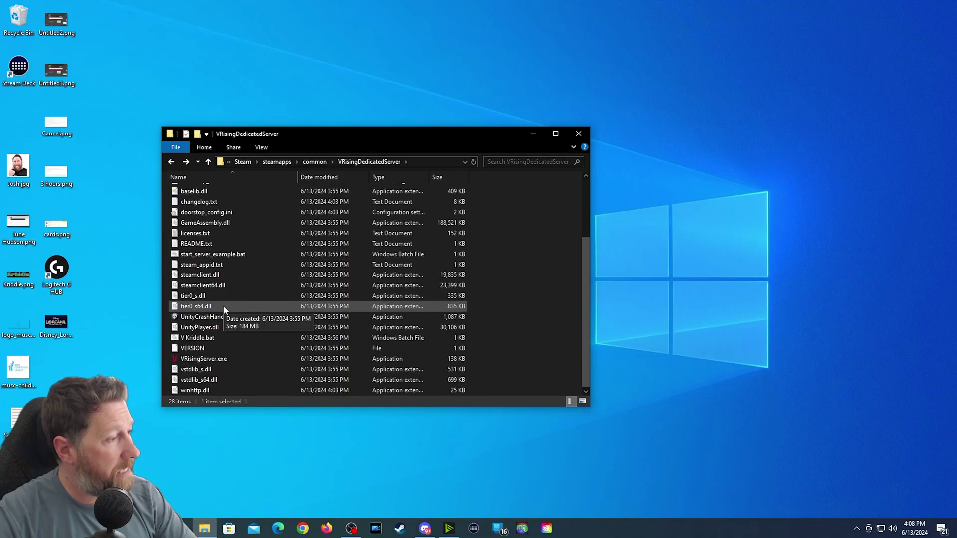
{"action": "scroll", "coordinate": [219, 324], "scroll_direction": "up", "scroll_amount": 3}
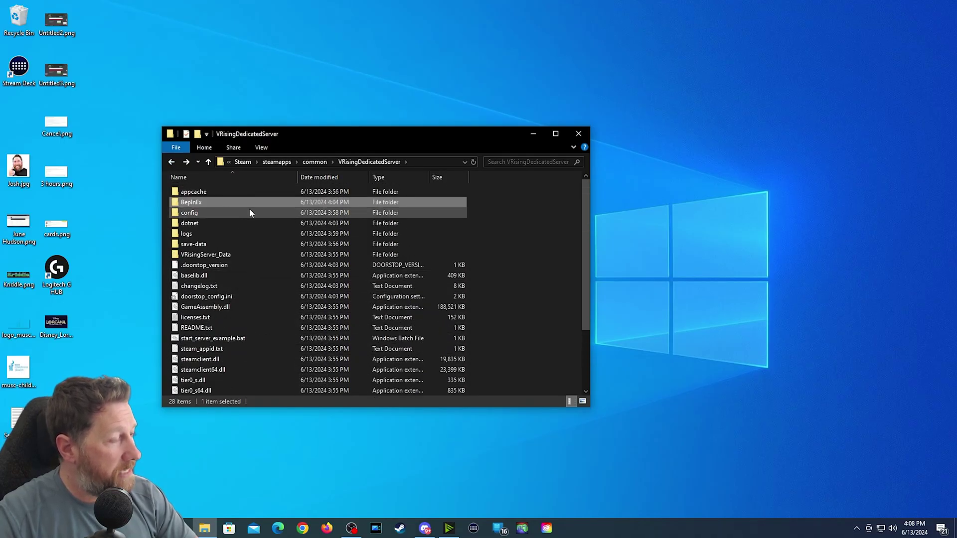
- Open adminlist.txt from the Settings folder inside save-data and move its window aside
{"action": "left_click", "coordinate": [204, 244]}
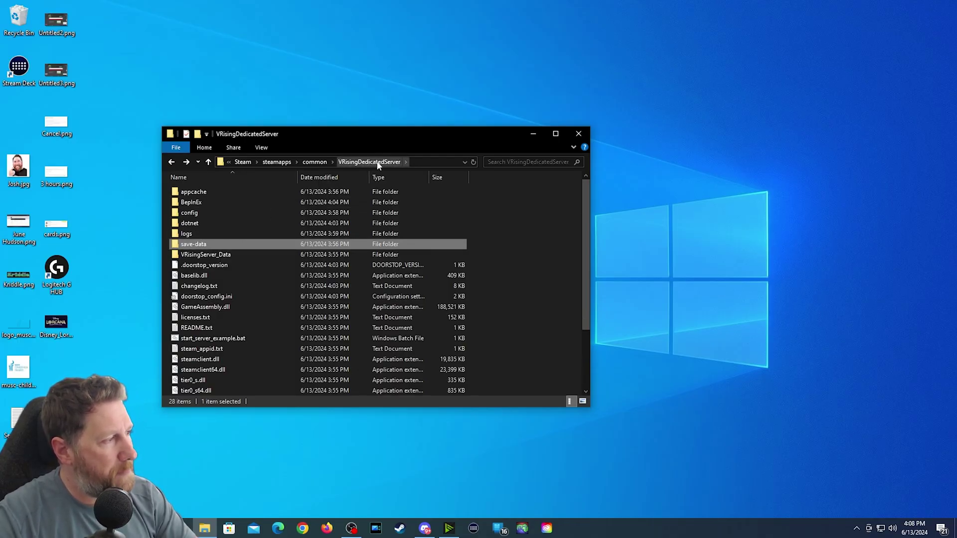
{"action": "scroll", "coordinate": [185, 325], "scroll_direction": "down", "scroll_amount": 3}
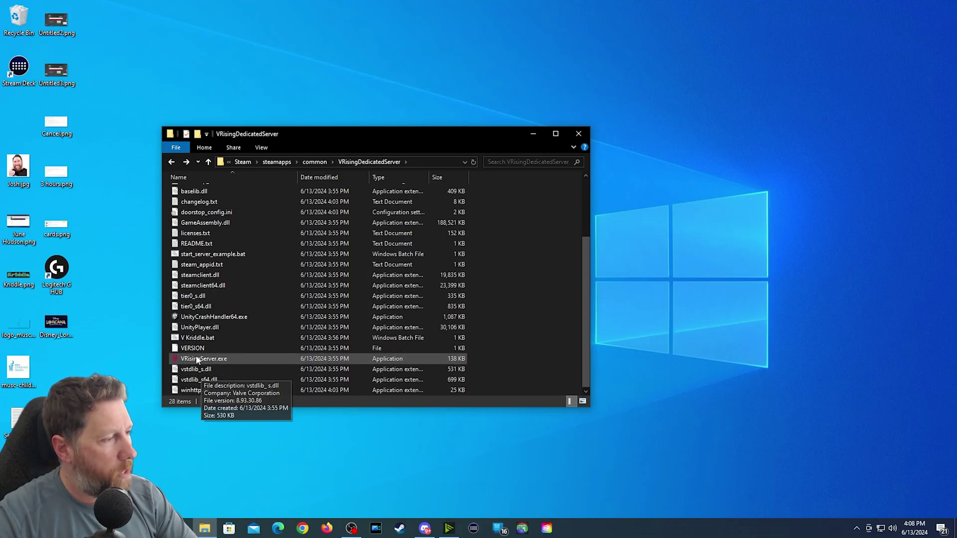
{"action": "scroll", "coordinate": [210, 299], "scroll_direction": "up", "scroll_amount": 3}
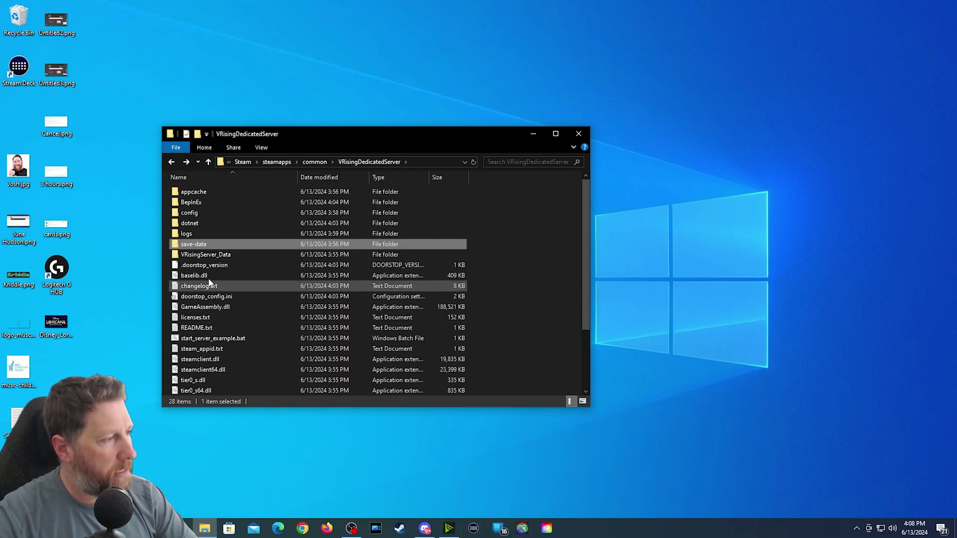
{"action": "double_click", "coordinate": [194, 244]}
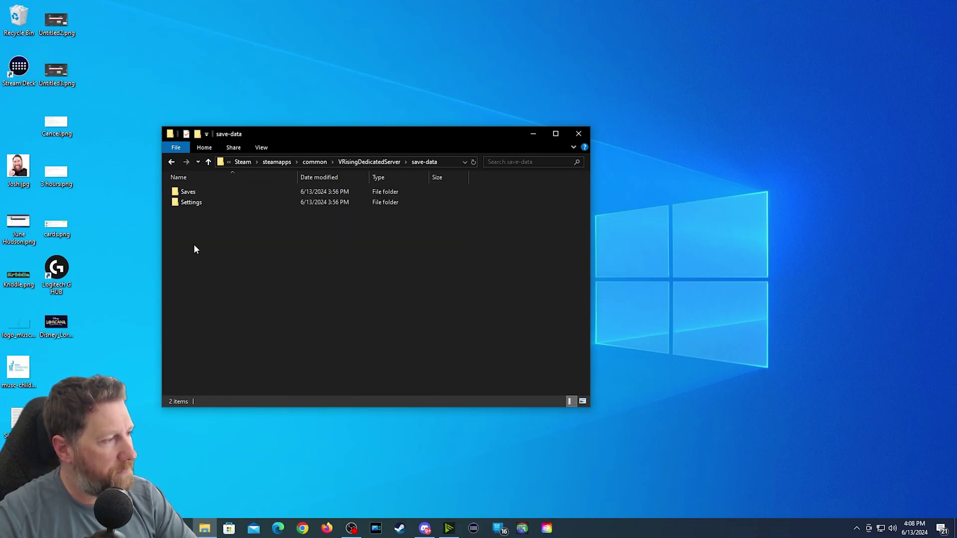
{"action": "double_click", "coordinate": [191, 202]}
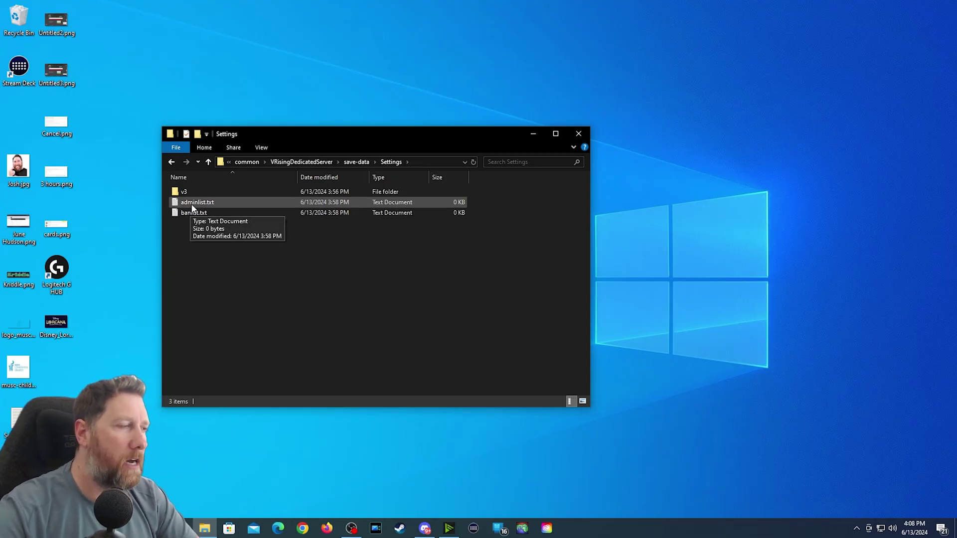
{"action": "double_click", "coordinate": [193, 205]}
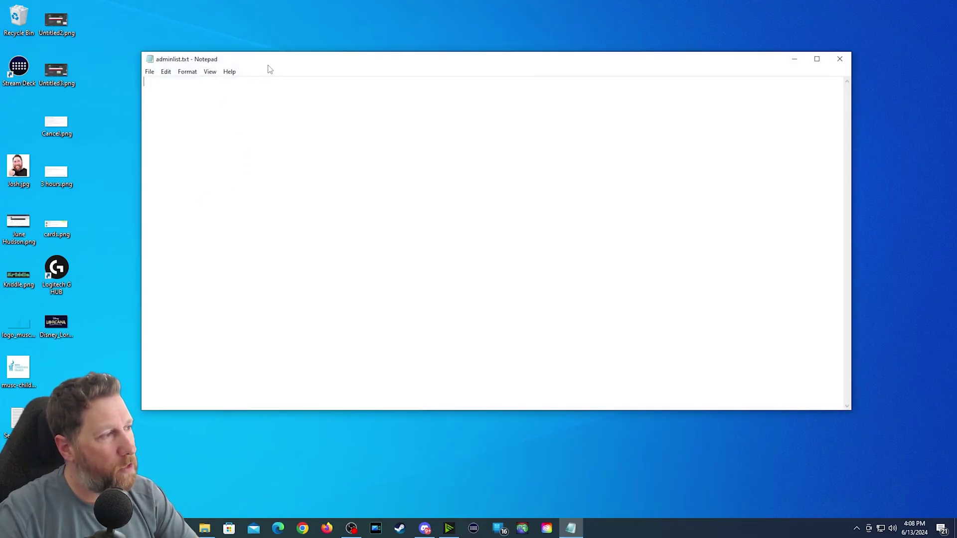
{"action": "left_click_drag", "start_coordinate": [283, 61], "coordinate": [172, 60]}
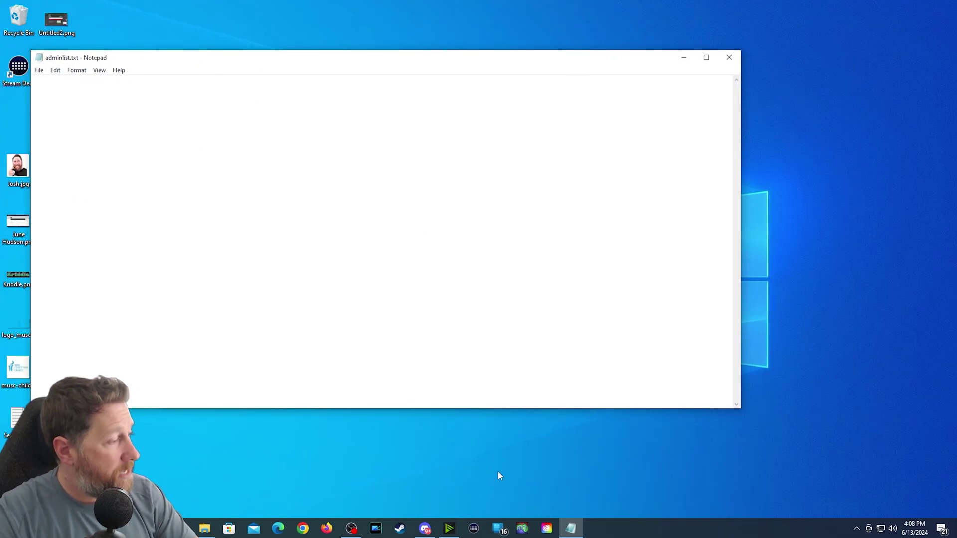
- Switch to Steam and open the account details page
{"action": "left_click", "coordinate": [399, 528]}
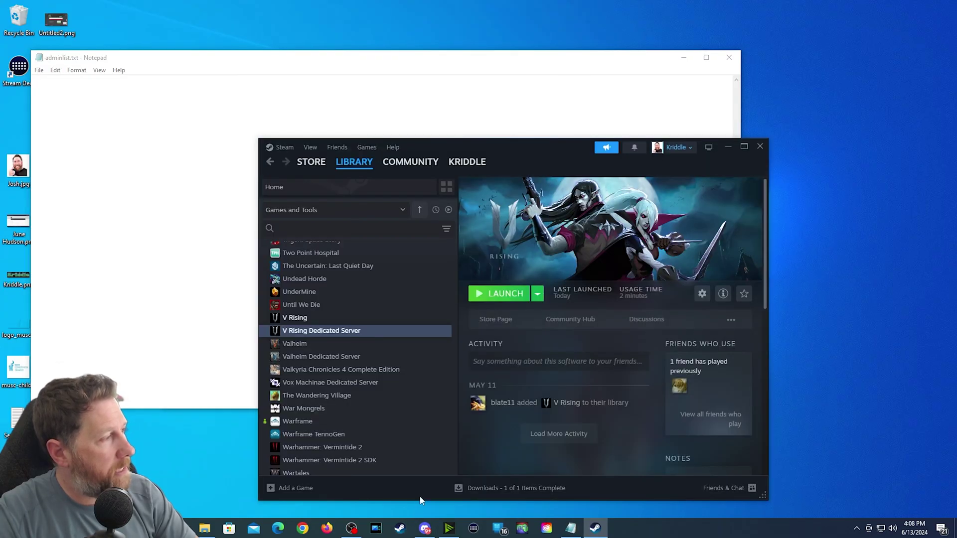
{"action": "mouse_move", "coordinate": [371, 160]}
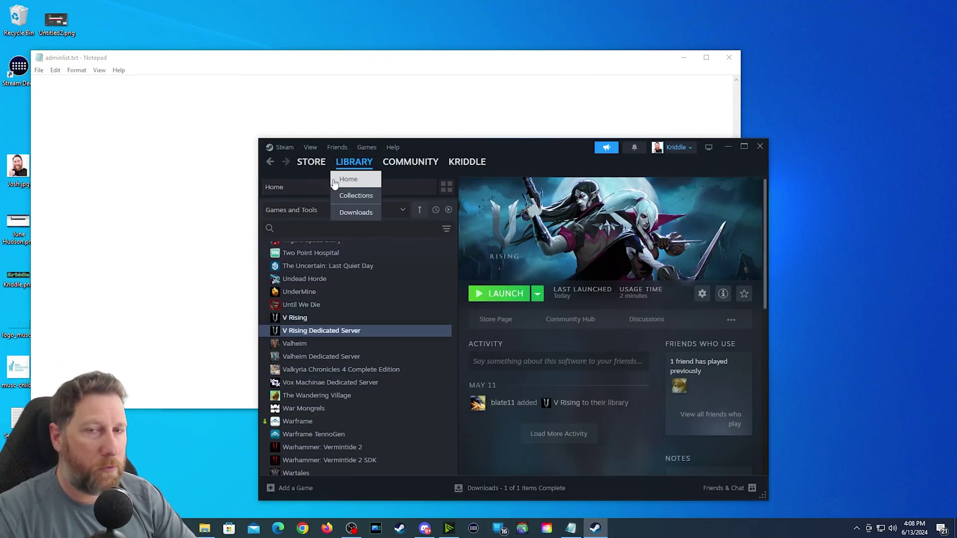
{"action": "left_click_drag", "start_coordinate": [525, 147], "coordinate": [490, 76]}
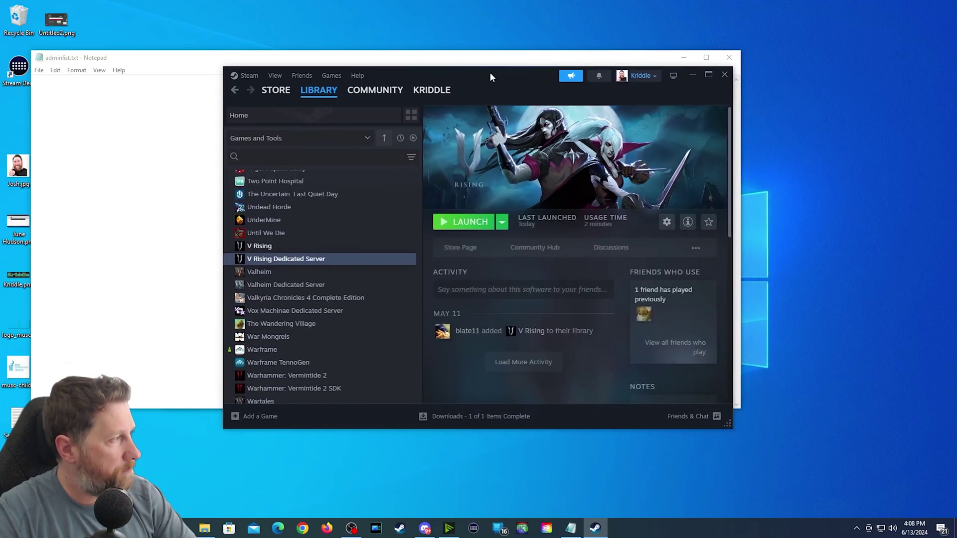
{"action": "left_click", "coordinate": [639, 77]}
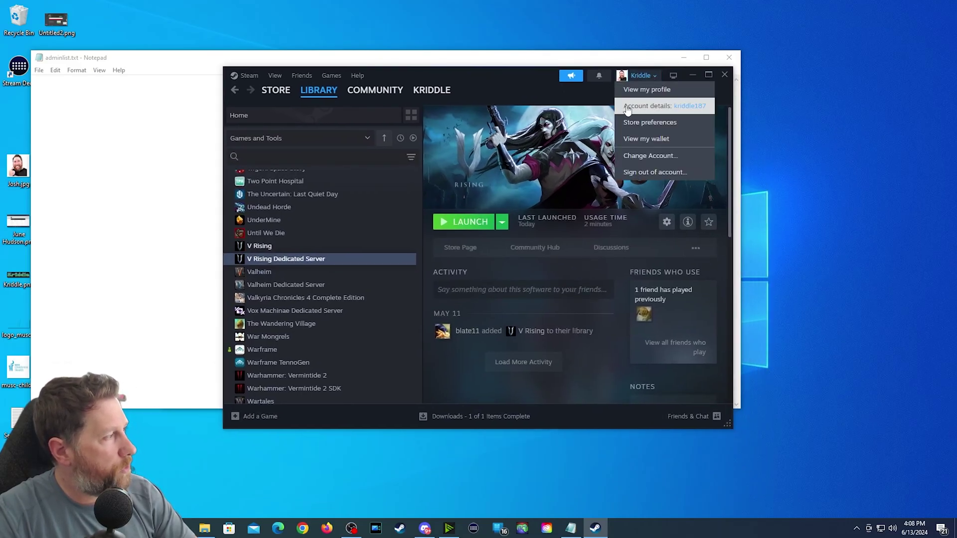
{"action": "left_click", "coordinate": [682, 108]}
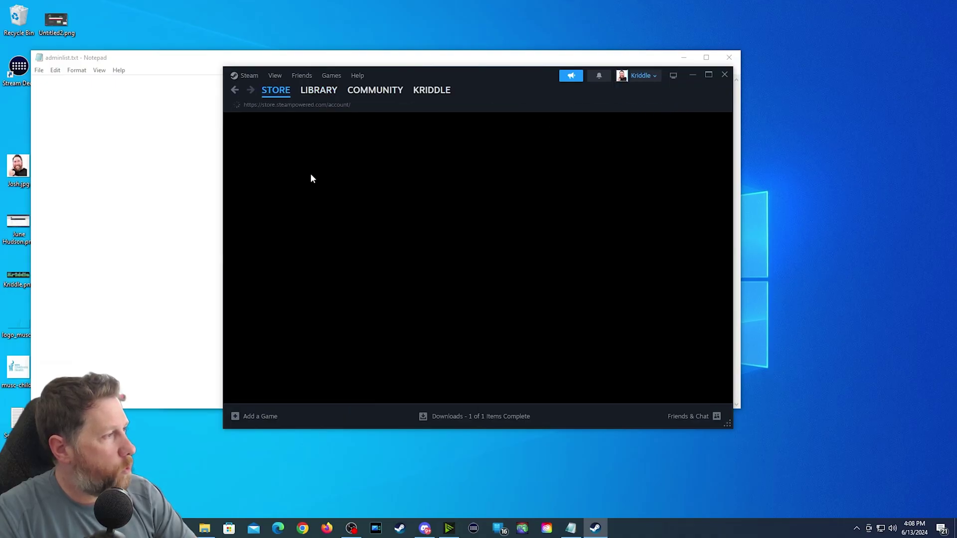
- Copy the account's Steam ID and paste it into adminlist.txt
{"action": "left_click_drag", "start_coordinate": [269, 161], "coordinate": [324, 161]}
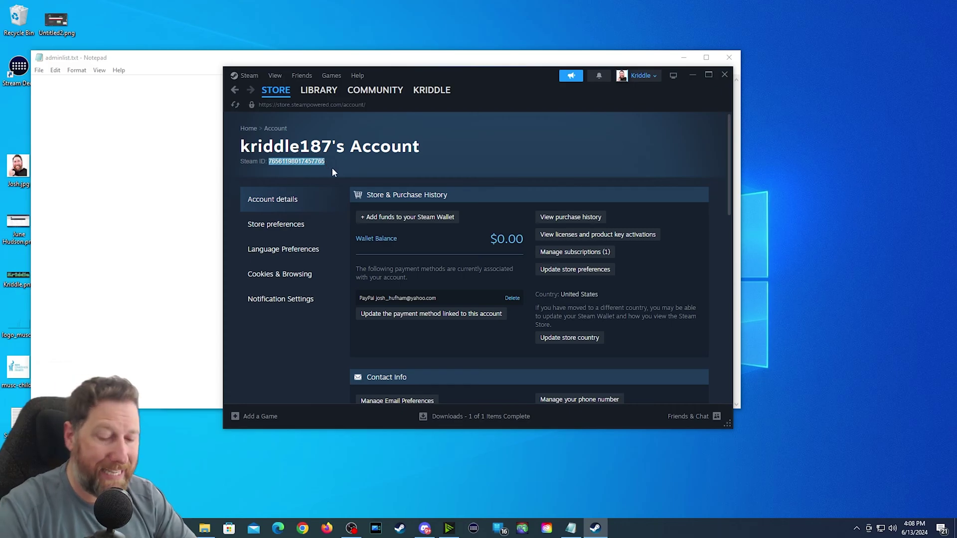
{"action": "key", "text": "ctrl+c"}
{"action": "left_click", "coordinate": [84, 144]}
{"action": "key", "text": "ctrl+v"}
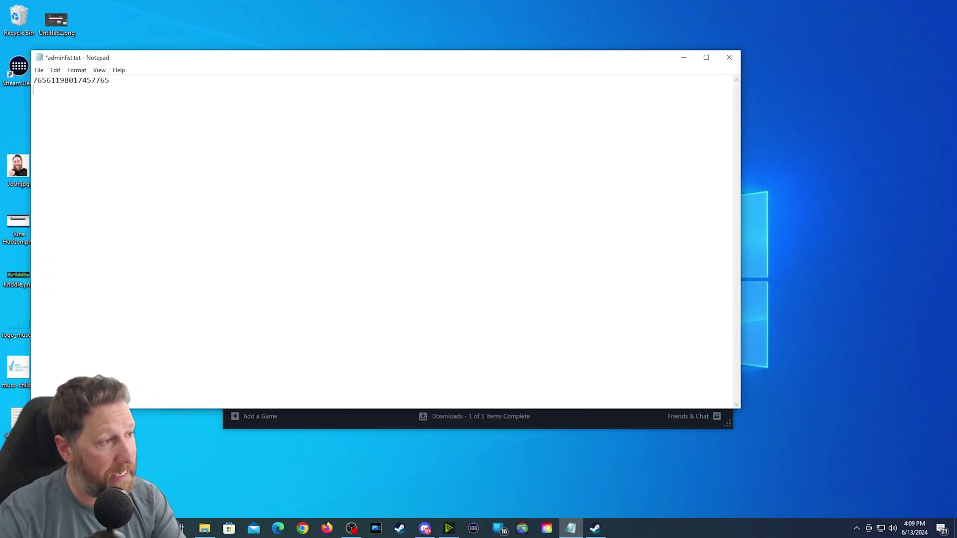
{"action": "key", "text": "ctrl+v"}
{"action": "key", "text": "Return"}
{"action": "key", "text": "ctrl+v"}
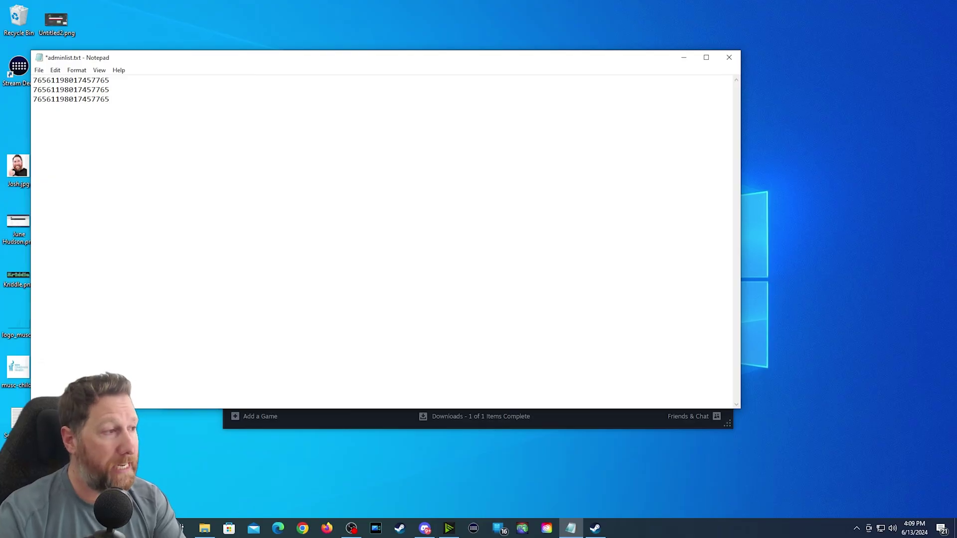
{"action": "key", "text": "BackSpace"}
{"action": "key", "text": "BackSpace"}
{"action": "key", "text": "BackSpace"}
{"action": "key", "text": "BackSpace"}
{"action": "key", "text": "BackSpace"}
{"action": "key", "text": "BackSpace"}
{"action": "key", "text": "BackSpace"}
{"action": "key", "text": "BackSpace"}
{"action": "key", "text": "BackSpace"}
{"action": "key", "text": "BackSpace"}
{"action": "key", "text": "BackSpace"}
{"action": "key", "text": "BackSpace"}
{"action": "key", "text": "BackSpace"}
{"action": "key", "text": "BackSpace"}
{"action": "key", "text": "BackSpace"}
{"action": "key", "text": "BackSpace"}
{"action": "key", "text": "BackSpace"}
{"action": "key", "text": "BackSpace"}
{"action": "key", "text": "BackSpace"}
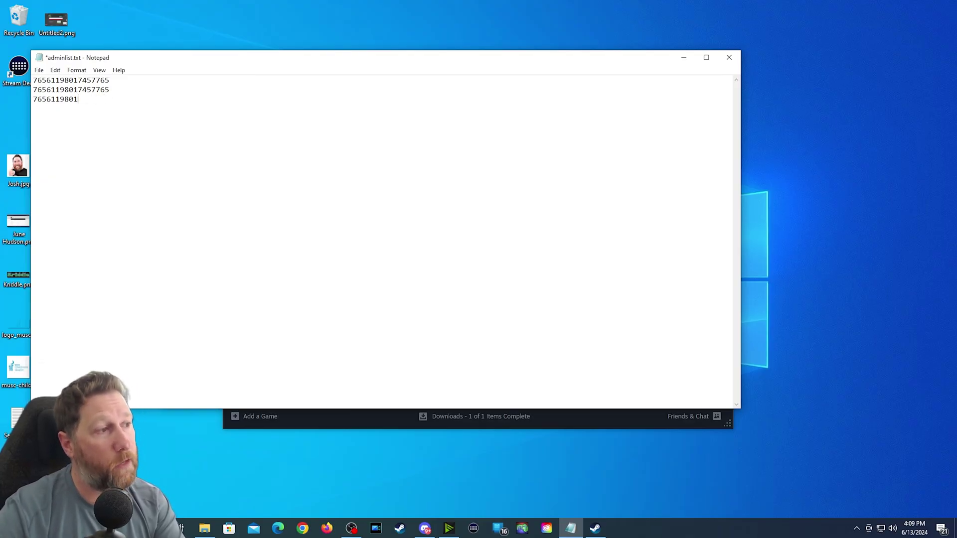
{"action": "key", "text": "BackSpace"}
{"action": "key", "text": "BackSpace"}
{"action": "key", "text": "BackSpace"}
{"action": "key", "text": "BackSpace"}
{"action": "key", "text": "BackSpace"}
{"action": "key", "text": "BackSpace"}
{"action": "key", "text": "BackSpace"}
{"action": "key", "text": "BackSpace"}
{"action": "key", "text": "BackSpace"}
{"action": "key", "text": "BackSpace"}
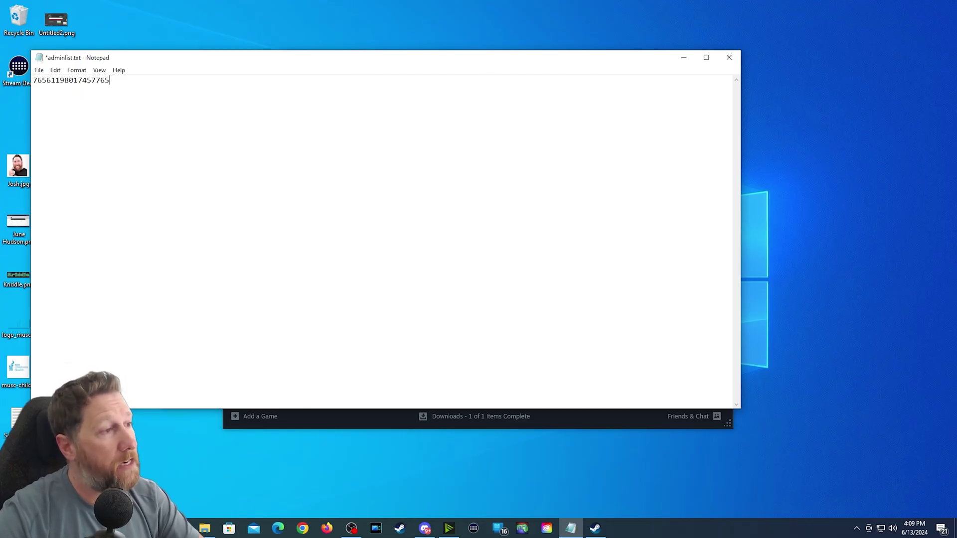
- Save adminlist.txt, then close it and the Steam window
{"action": "left_click", "coordinate": [39, 70]}
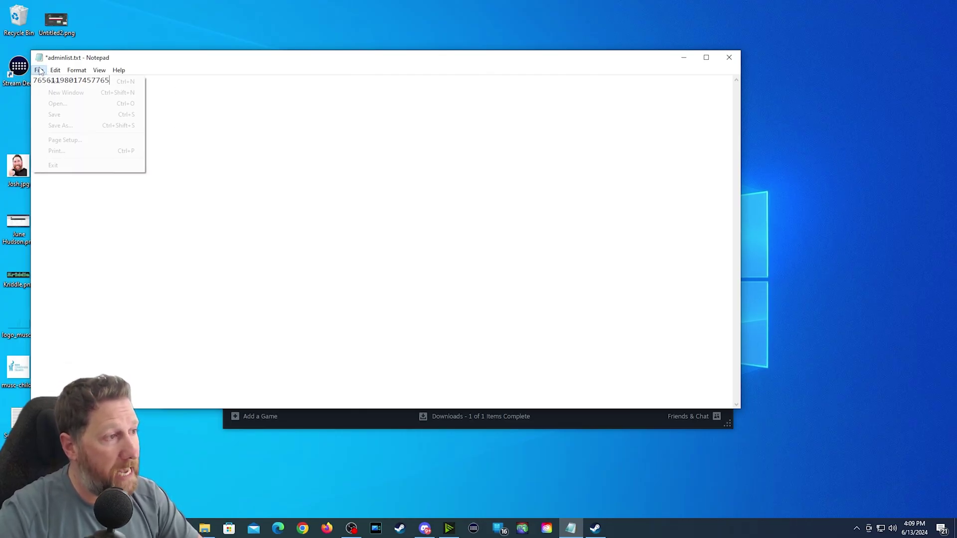
{"action": "left_click", "coordinate": [54, 114]}
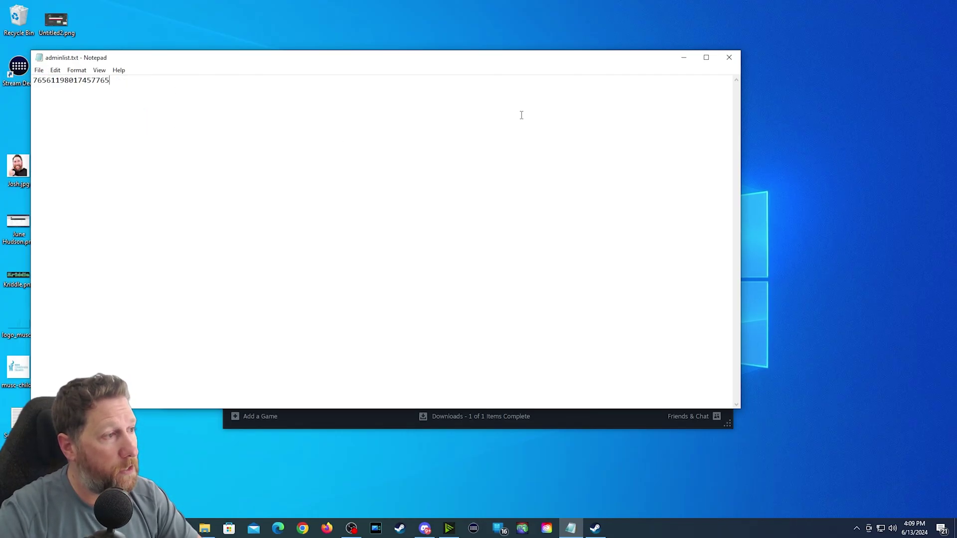
{"action": "left_click", "coordinate": [729, 57]}
{"action": "left_click", "coordinate": [725, 75]}
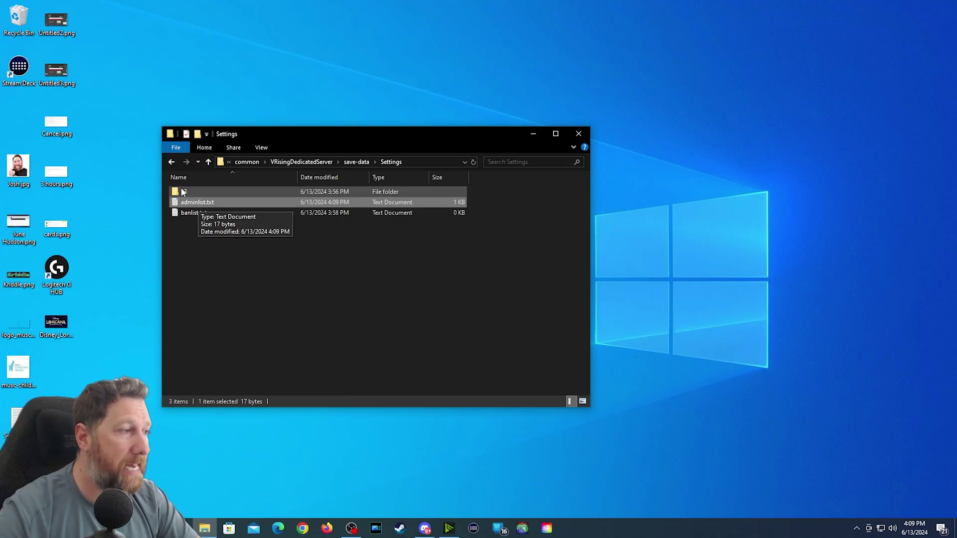
- Go back to the VRisingDedicatedServer folder and check the contents of its BepInEx folder
{"action": "left_click", "coordinate": [172, 163]}
{"action": "left_click", "coordinate": [172, 162]}
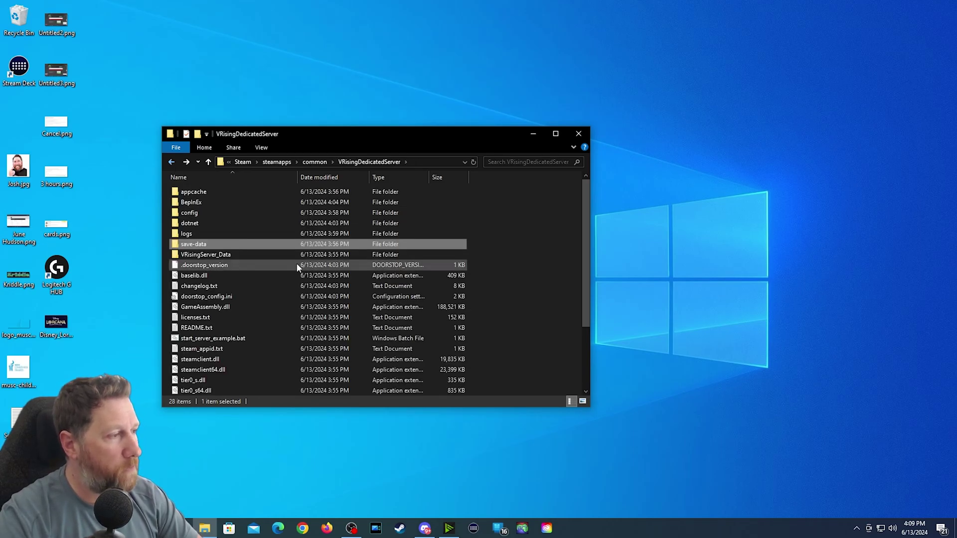
{"action": "double_click", "coordinate": [217, 204]}
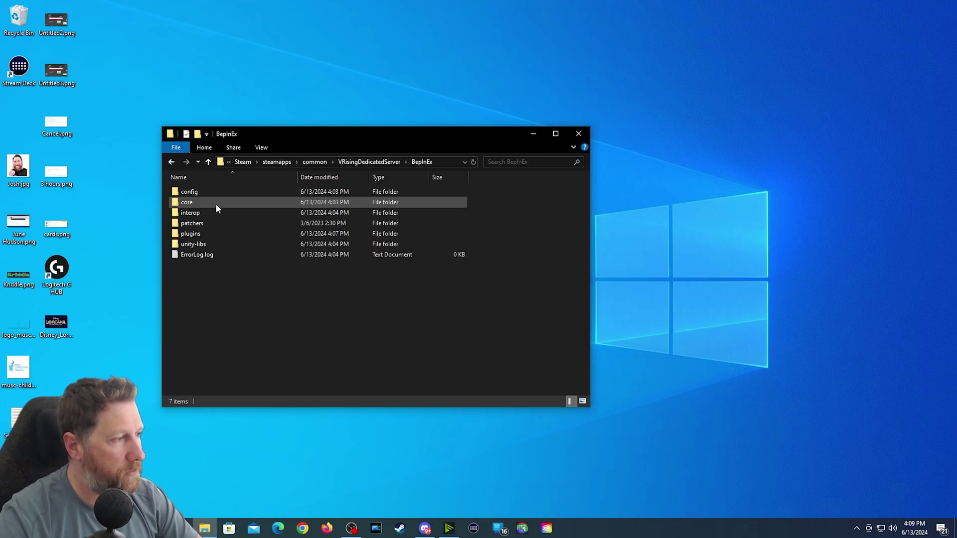
{"action": "left_click", "coordinate": [172, 162]}
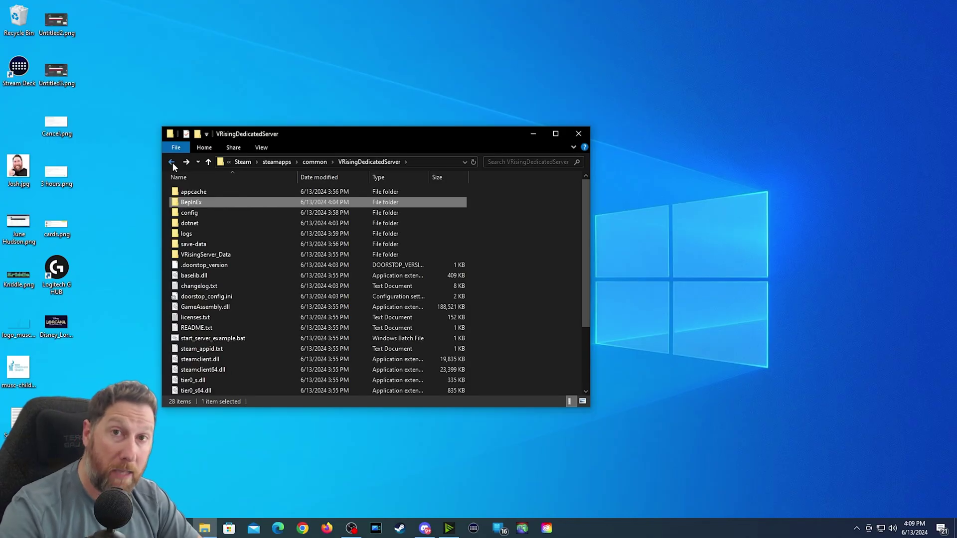
- Run V Kriddle.bat from the VRisingDedicatedServer folder to start the server and move its console window aside
{"action": "scroll", "coordinate": [235, 292], "scroll_direction": "down", "scroll_amount": 3}
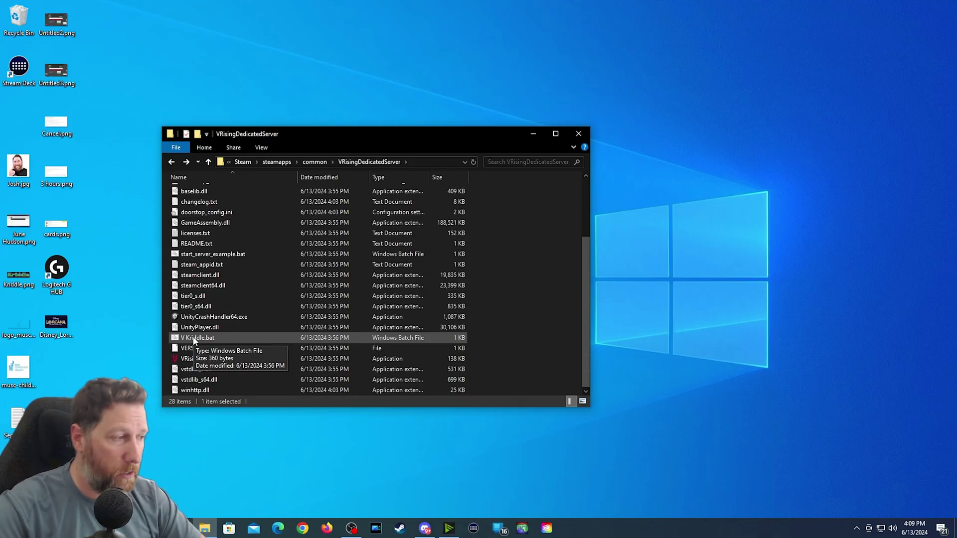
{"action": "left_click", "coordinate": [195, 339]}
{"action": "double_click", "coordinate": [194, 339]}
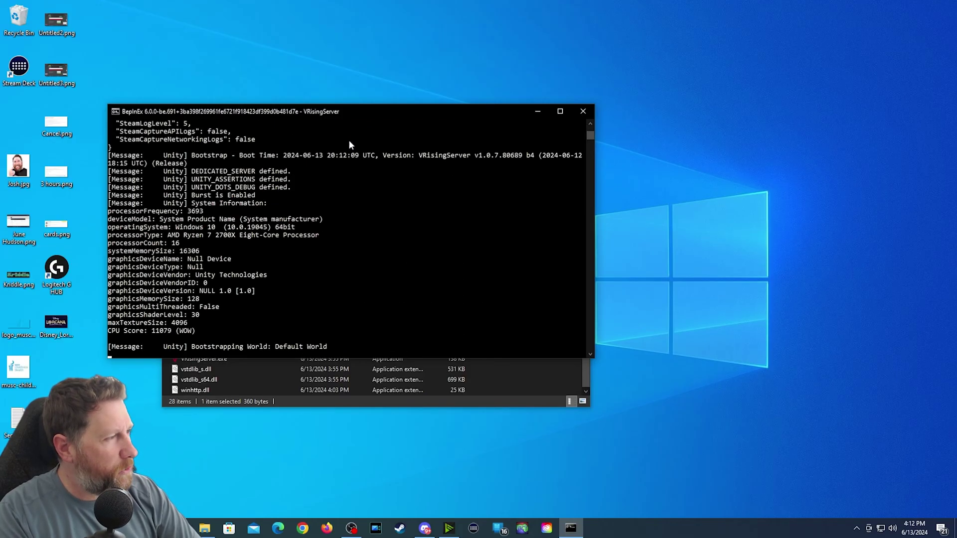
{"action": "left_click_drag", "start_coordinate": [379, 111], "coordinate": [707, 170]}
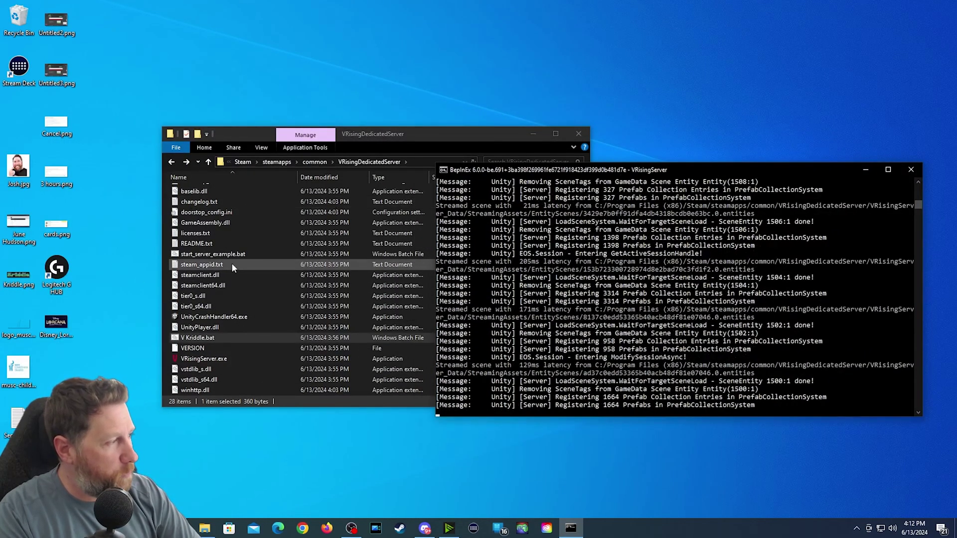
- Open the config folder inside BepInEx and move its window clear of the server console
{"action": "scroll", "coordinate": [232, 264], "scroll_direction": "up", "scroll_amount": 3}
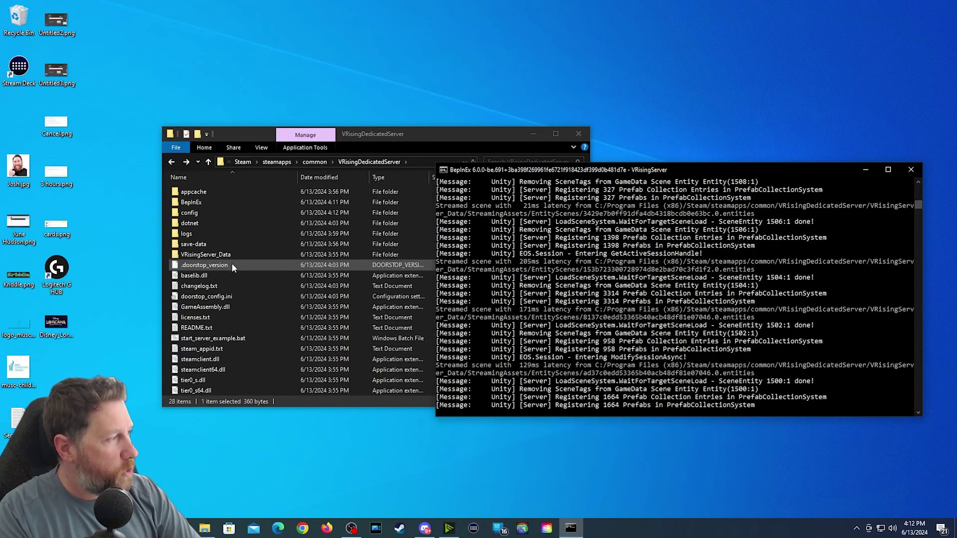
{"action": "double_click", "coordinate": [194, 202]}
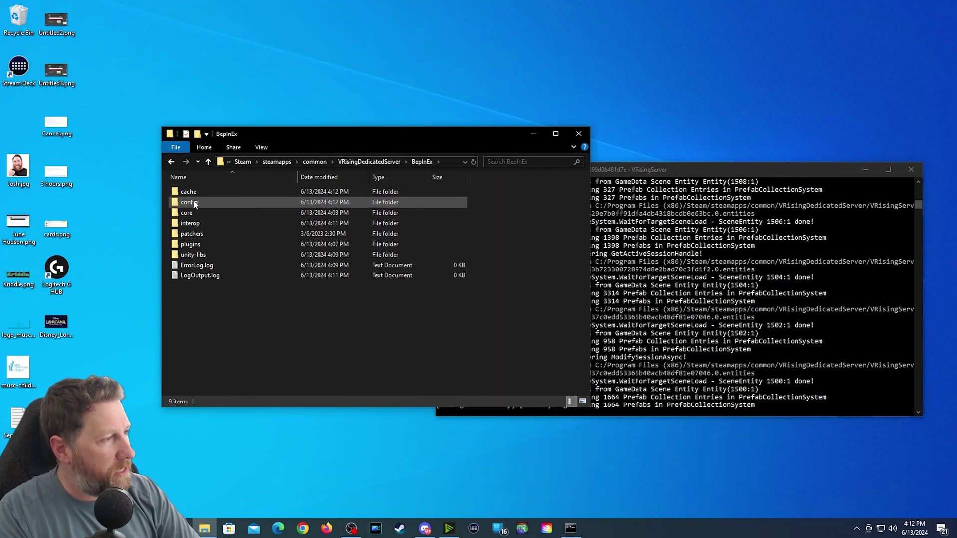
{"action": "double_click", "coordinate": [194, 202]}
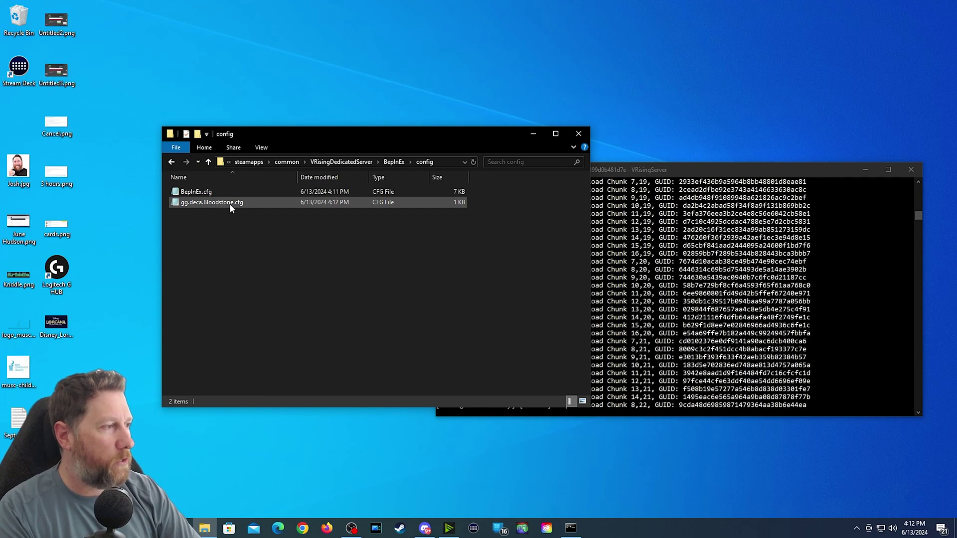
{"action": "left_click_drag", "start_coordinate": [381, 134], "coordinate": [241, 127]}
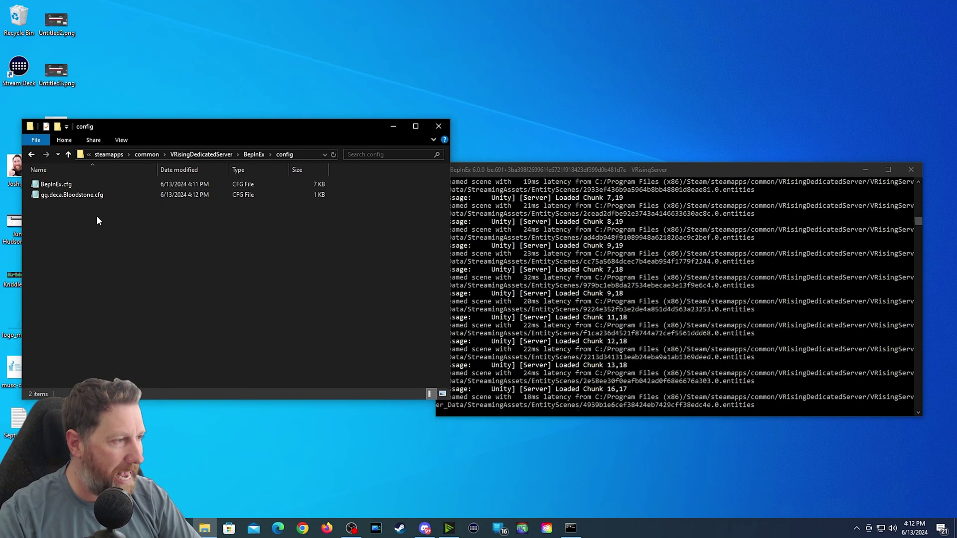
{"action": "left_click_drag", "start_coordinate": [210, 127], "coordinate": [230, 115]}
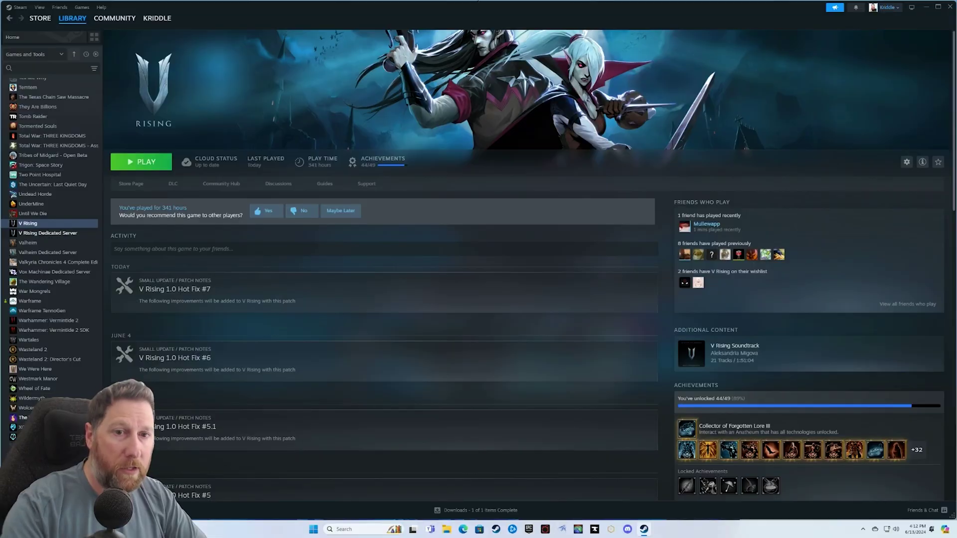
- Switch to the Steam library and launch V Rising
{"action": "left_click", "coordinate": [158, 167]}
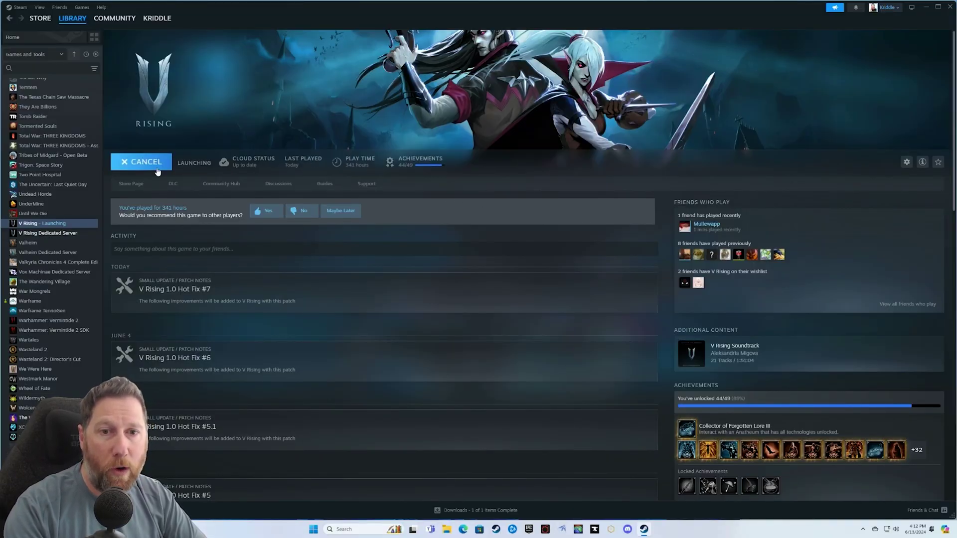